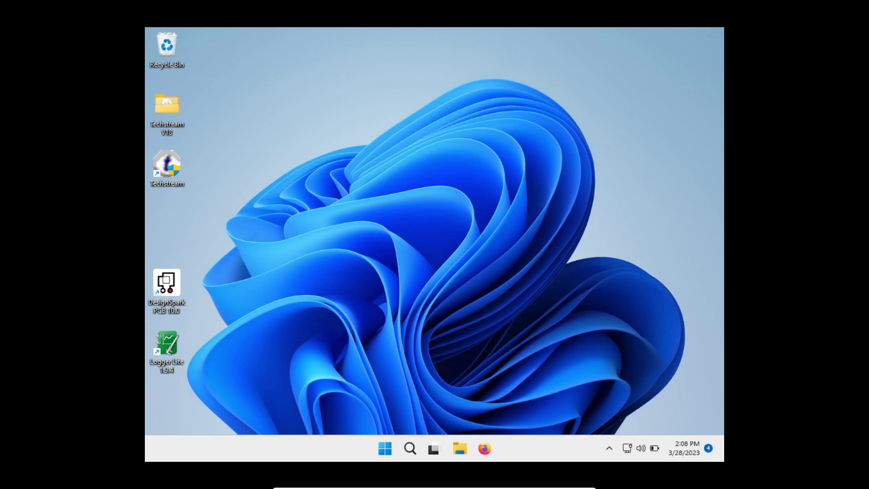
Search the Start menu for msconfig and launch System Configuration as administrator.
click(387, 449)
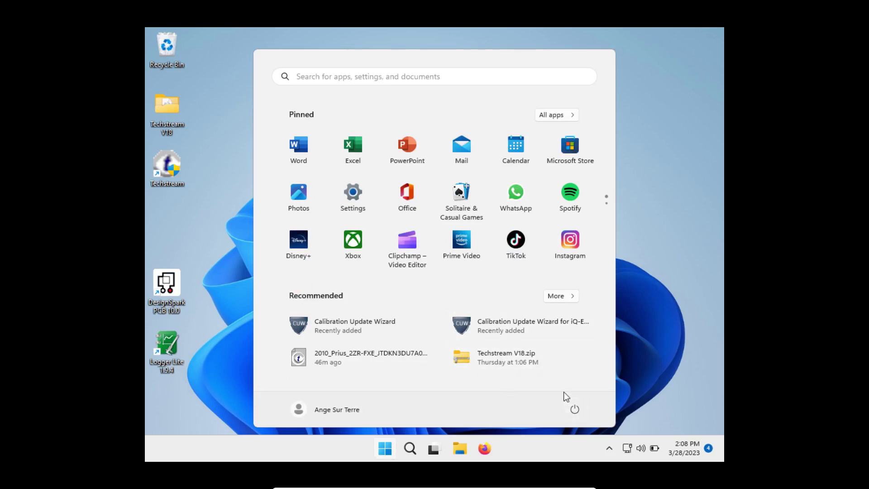
click(410, 448)
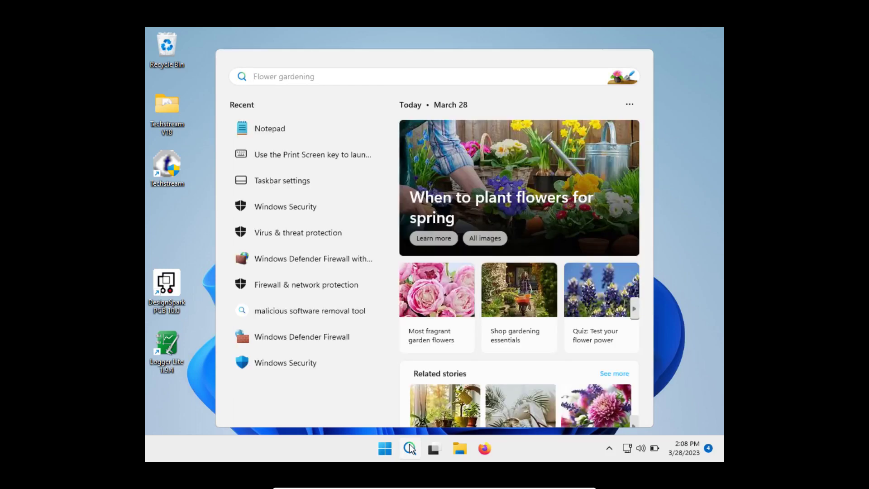
text(ms)
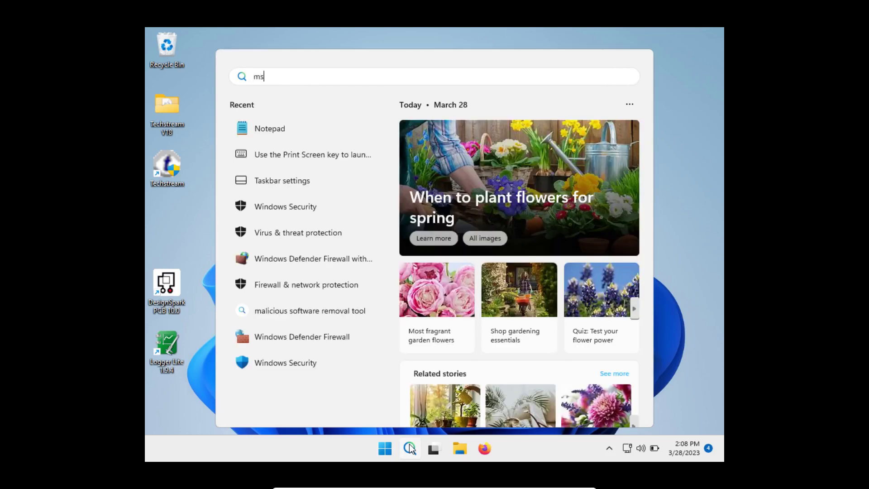
text(config)
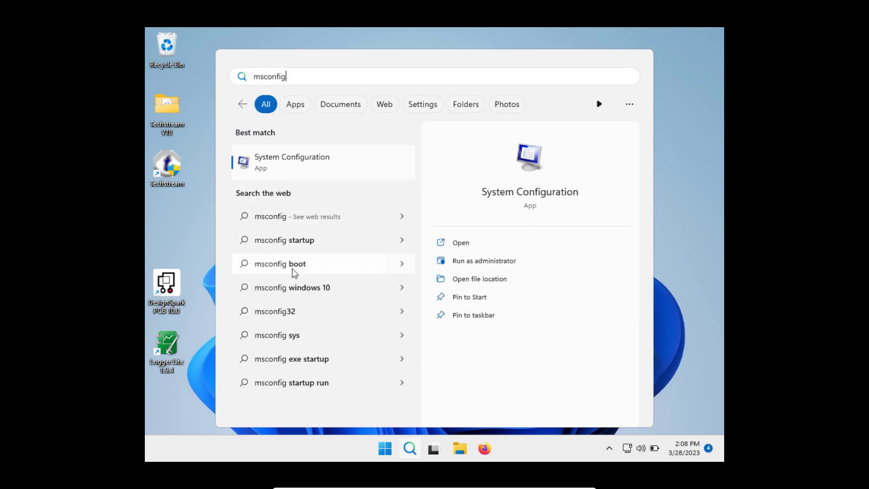
click(472, 261)
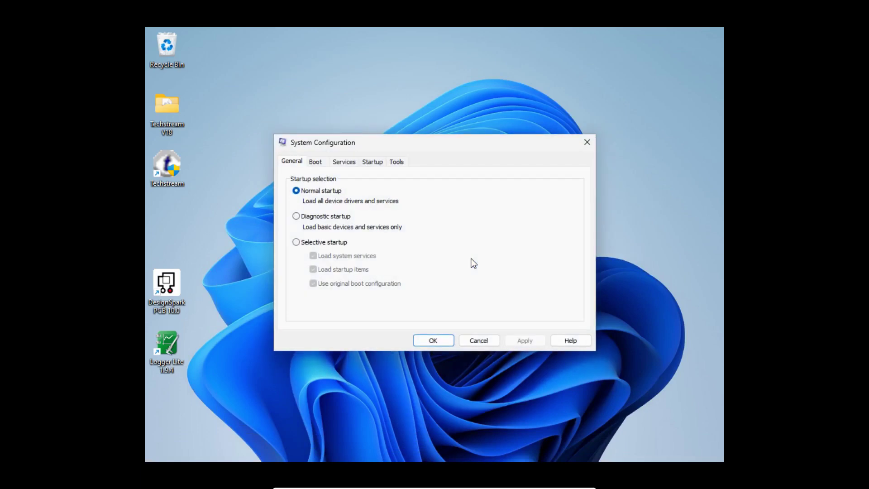
Enable Safe boot with the Minimal option on the Boot tab and confirm with OK.
click(319, 164)
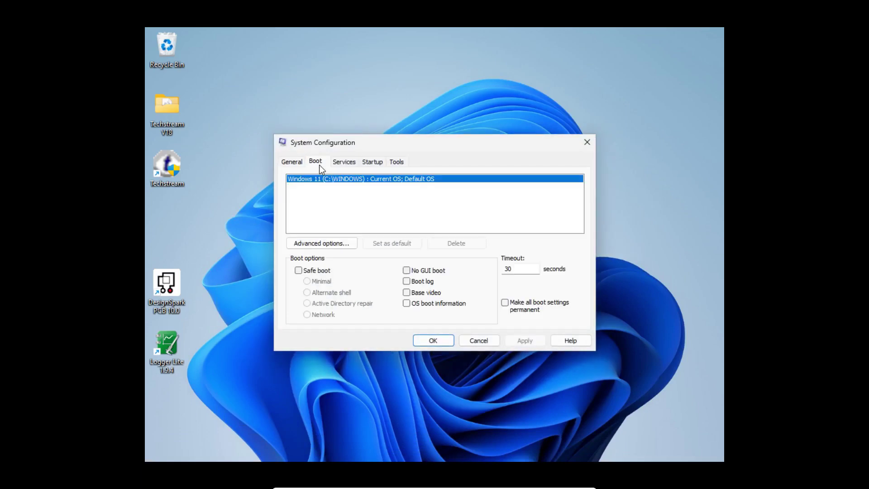
click(298, 270)
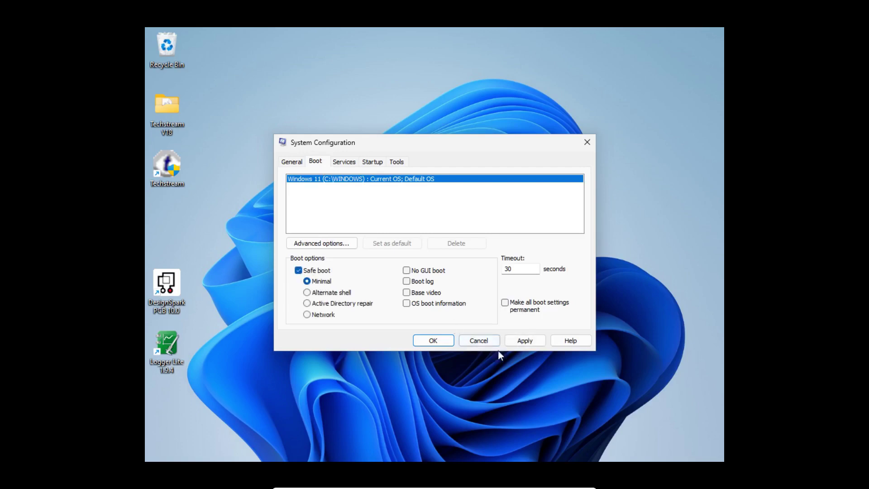
click(444, 341)
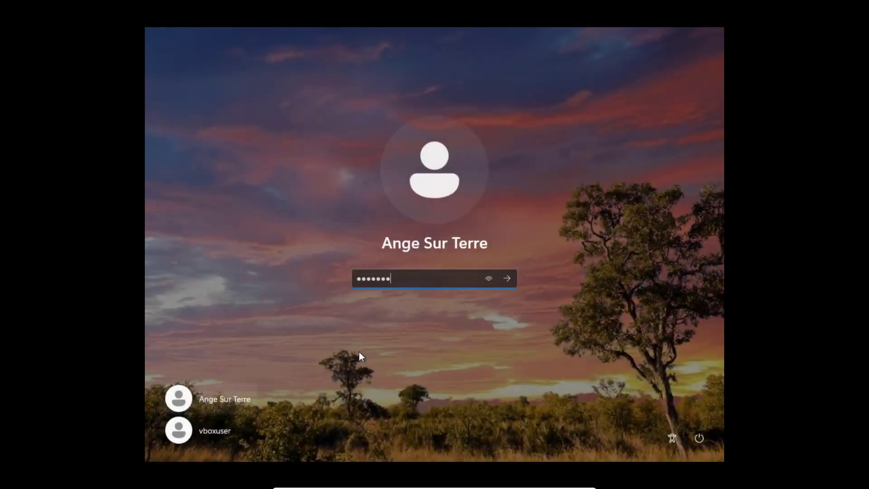
Submit the account password, close the Get Help window, and bring up the search flyout.
key(Return)
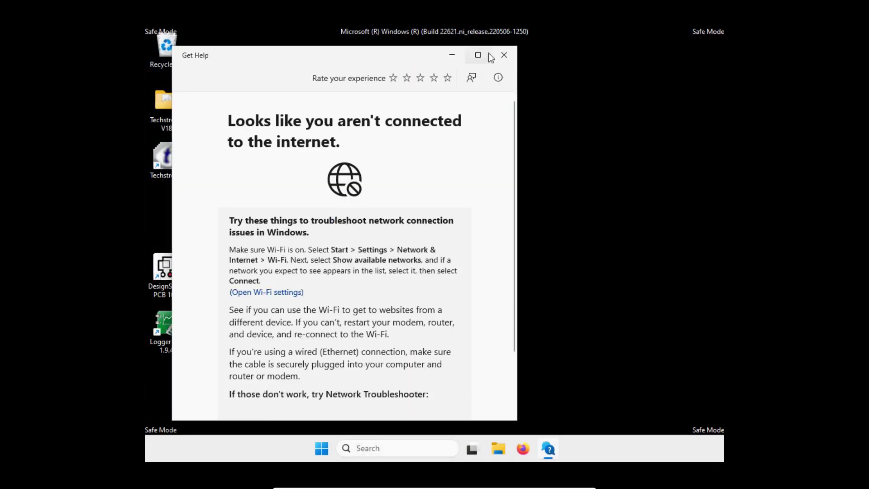
click(503, 57)
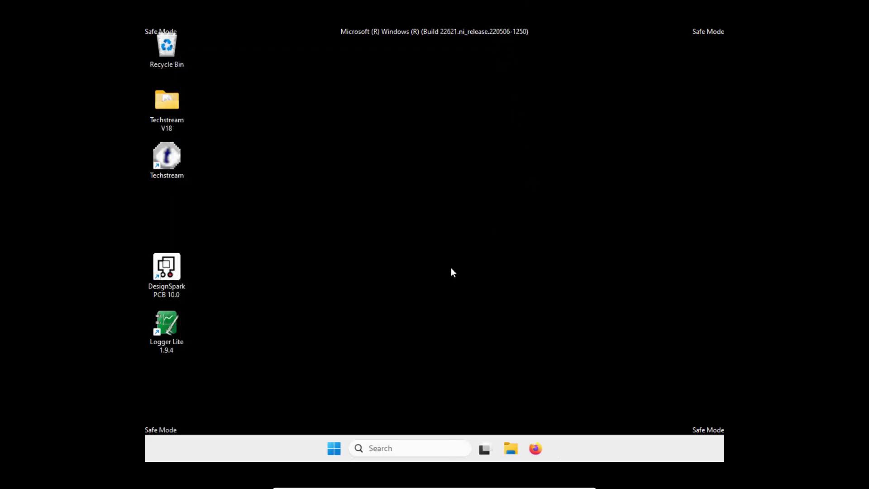
click(389, 449)
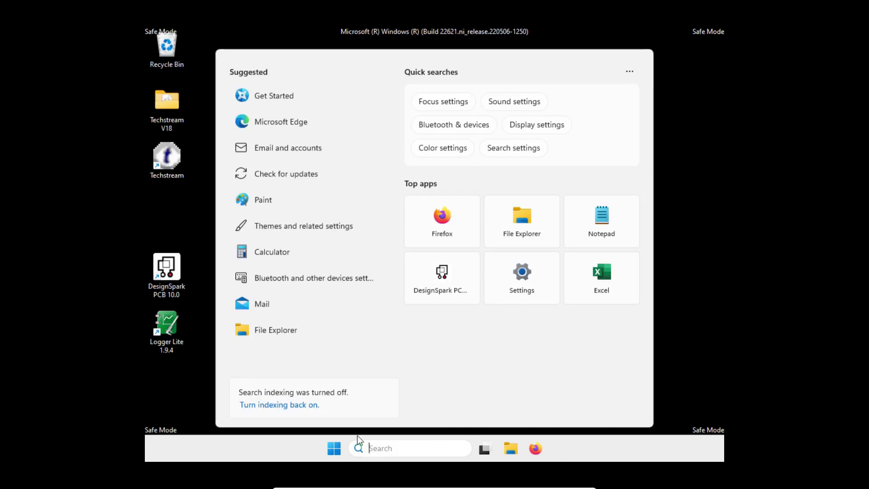
Launch regedit as administrator and expand HKEY_LOCAL_MACHINE > SYSTEM > CurrentControlSet > Services.
text(regedit)
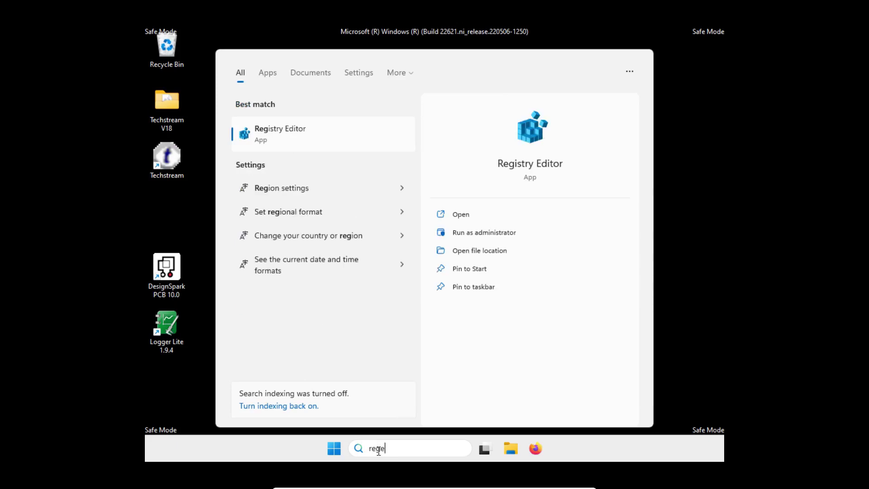
click(472, 235)
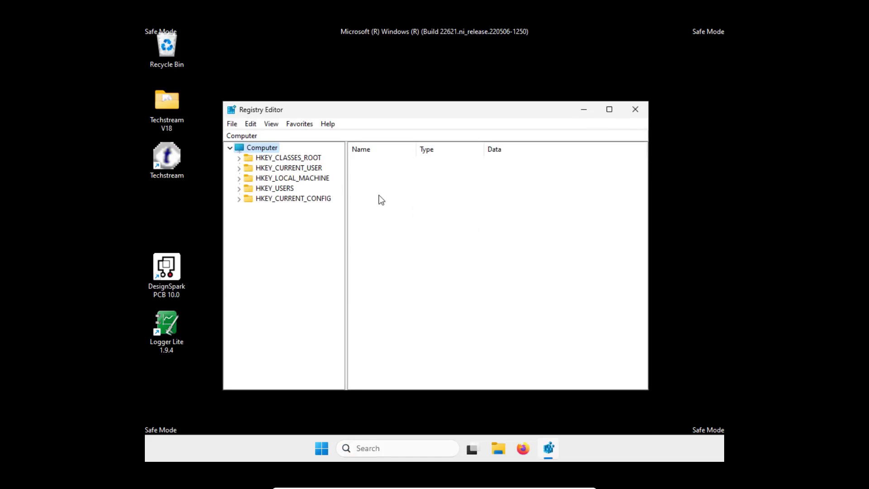
click(239, 179)
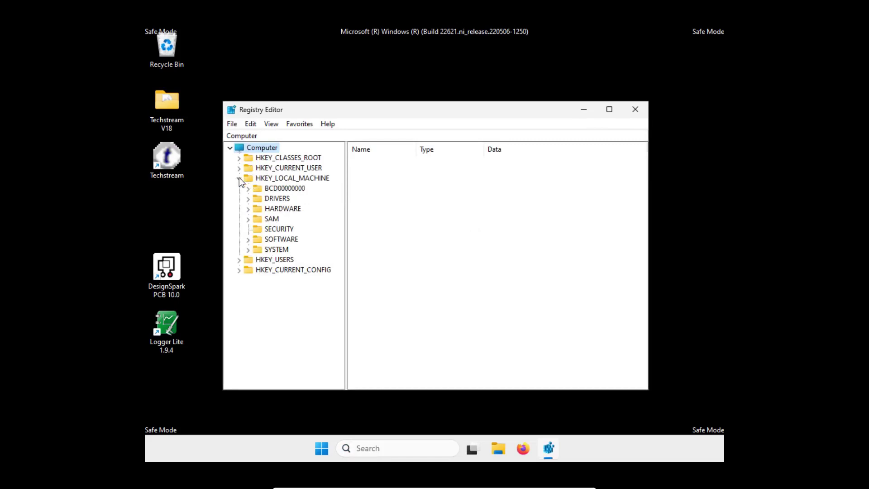
click(248, 250)
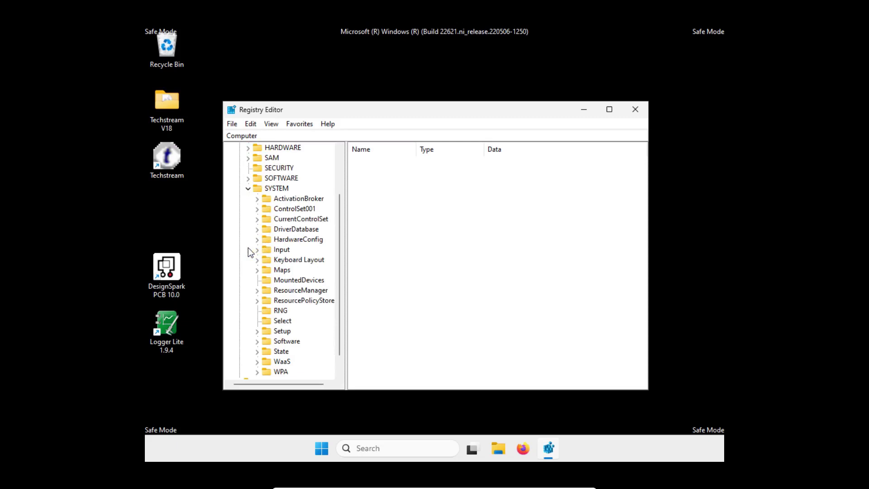
click(258, 220)
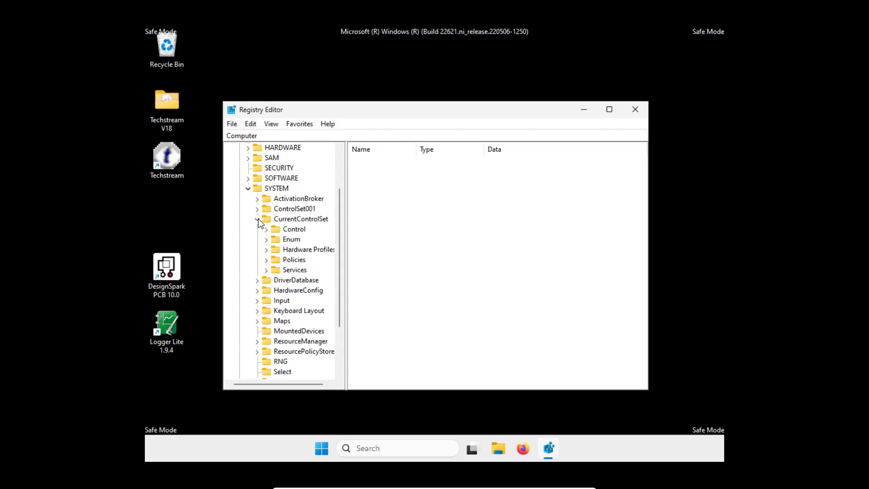
click(267, 270)
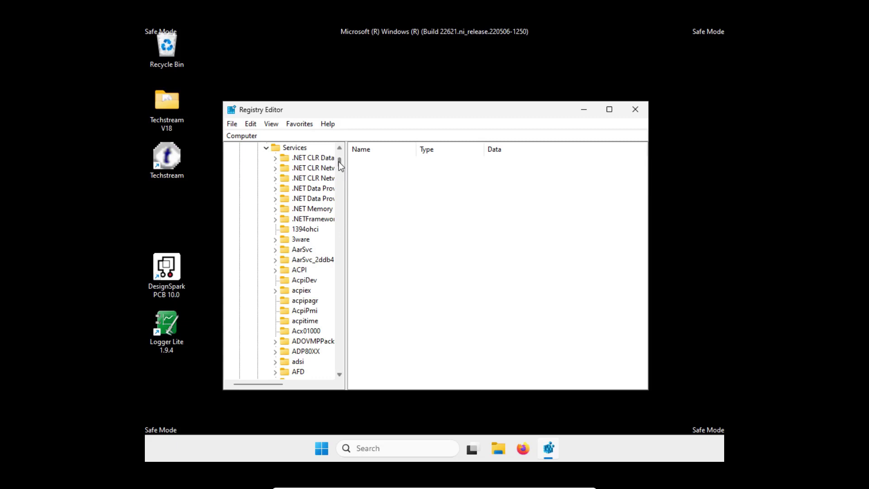
Scroll the Services key list down to the Sense and SensorService entries.
drag(339, 161, 345, 293)
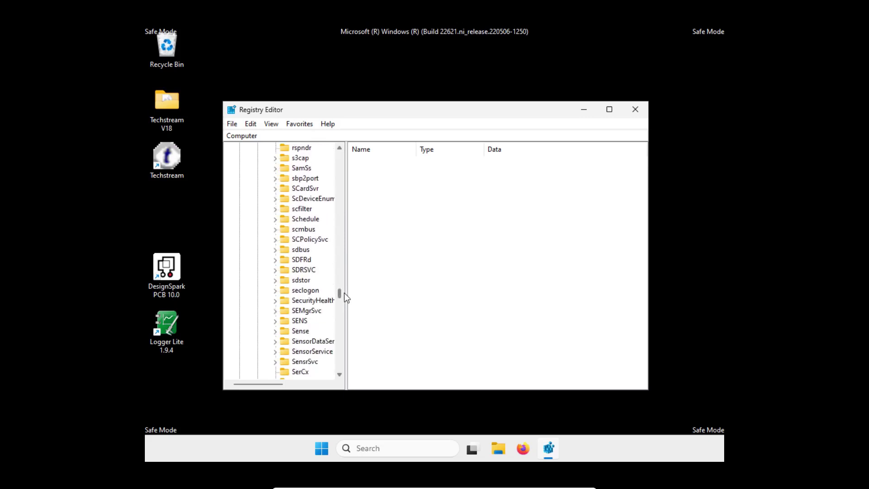
Select the Sense service key and open the Edit DWORD dialog for its Start value (currently 3).
click(290, 333)
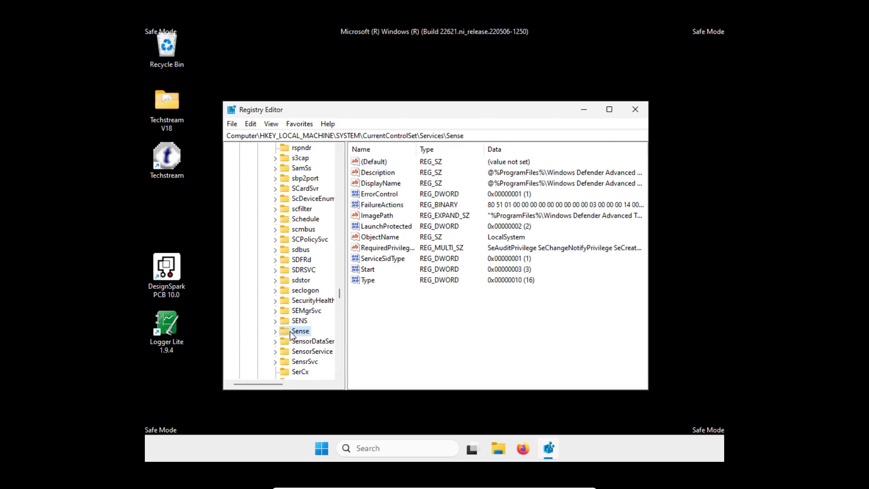
click(371, 274)
right_click(370, 275)
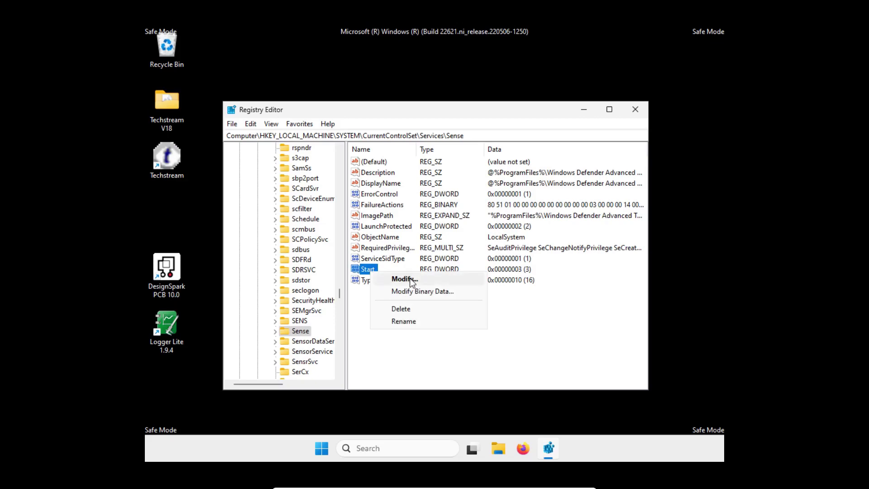
click(404, 279)
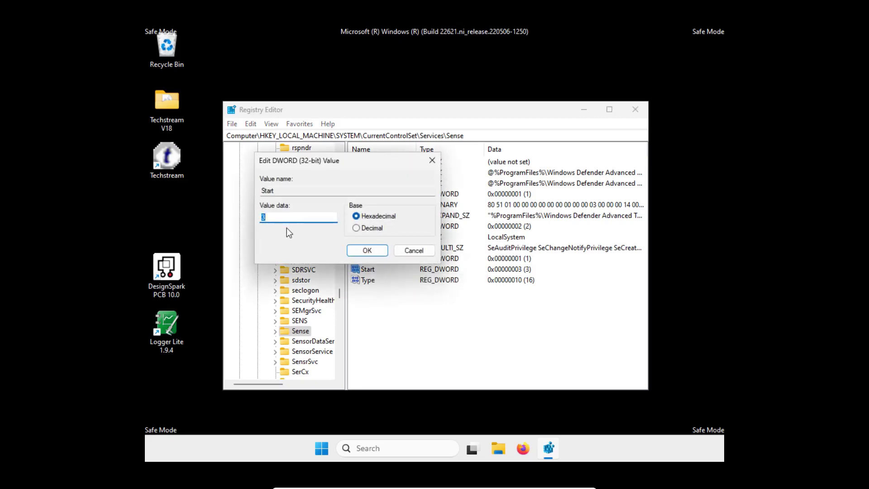
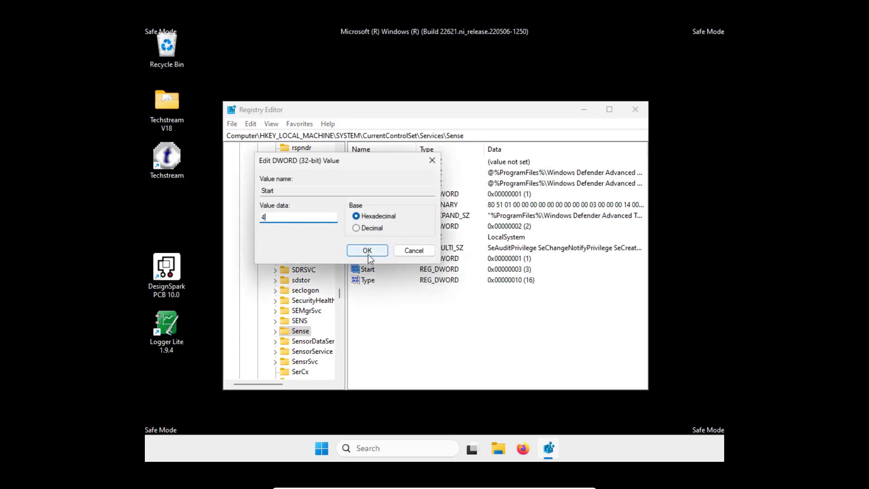
Save the Sense service's Start value as 4 (0x00000004) to disable it.
click(367, 251)
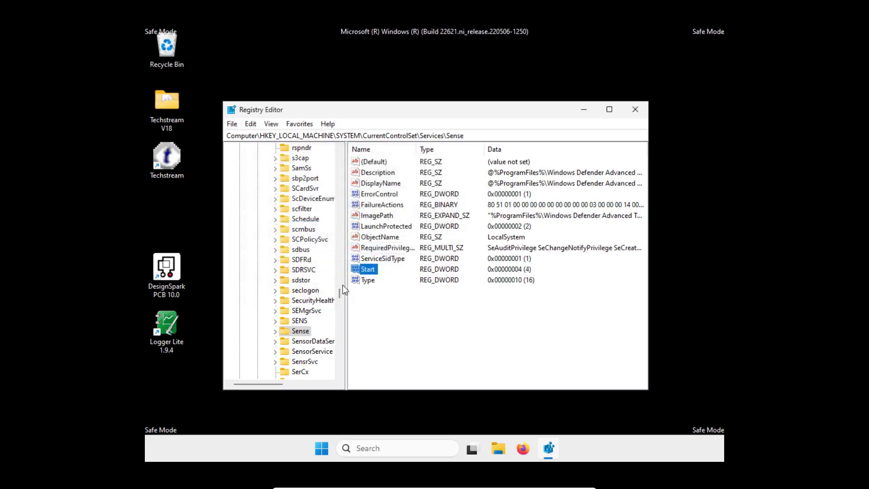
drag(340, 292, 340, 297)
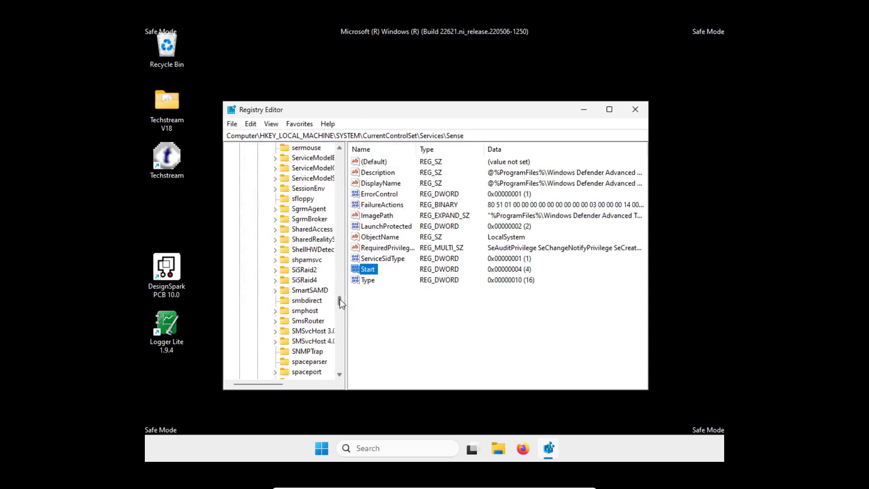
Scroll the Services tree down and select the WdBoot key, whose Start value reads 0.
drag(340, 299, 343, 341)
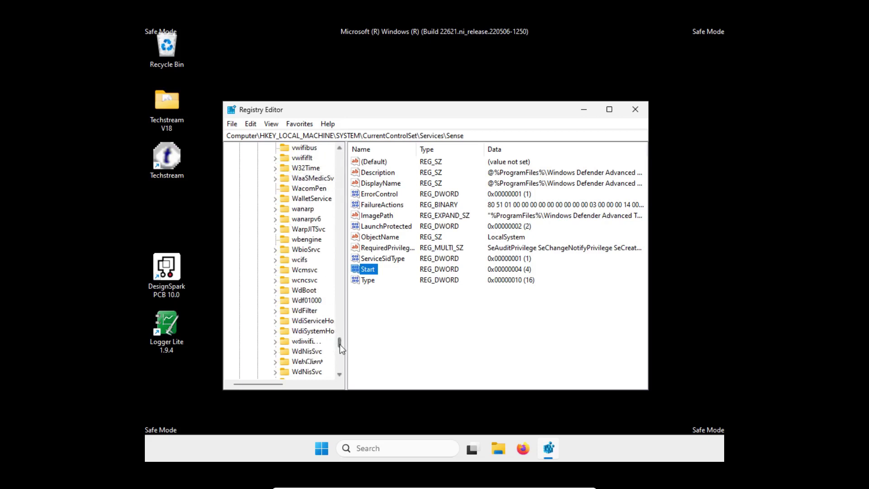
mouse_move(339, 344)
mouse_down()
mouse_move(338, 331)
mouse_move(343, 346)
mouse_up()
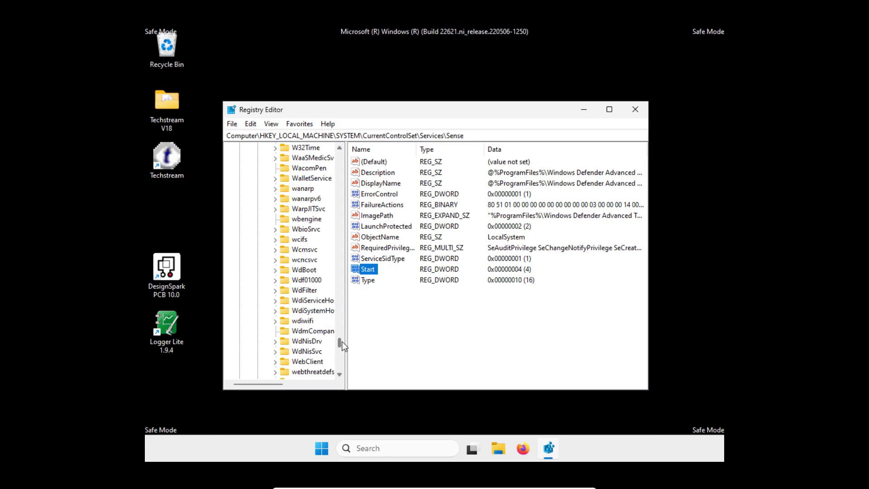
click(296, 271)
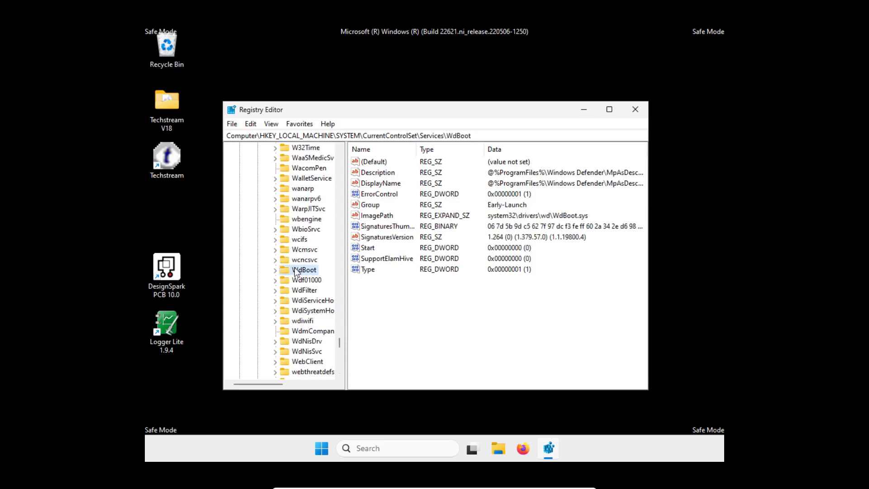
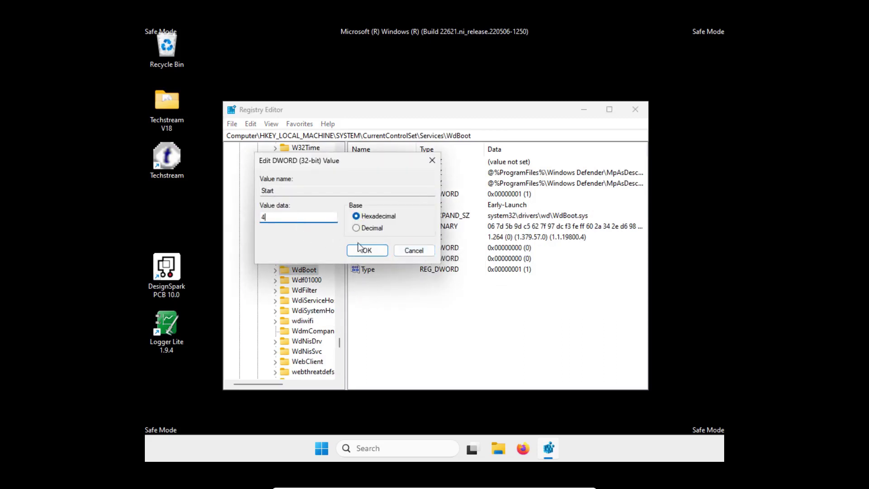
Confirm 4 as the WdBoot Start value data, disabling the boot driver.
click(363, 249)
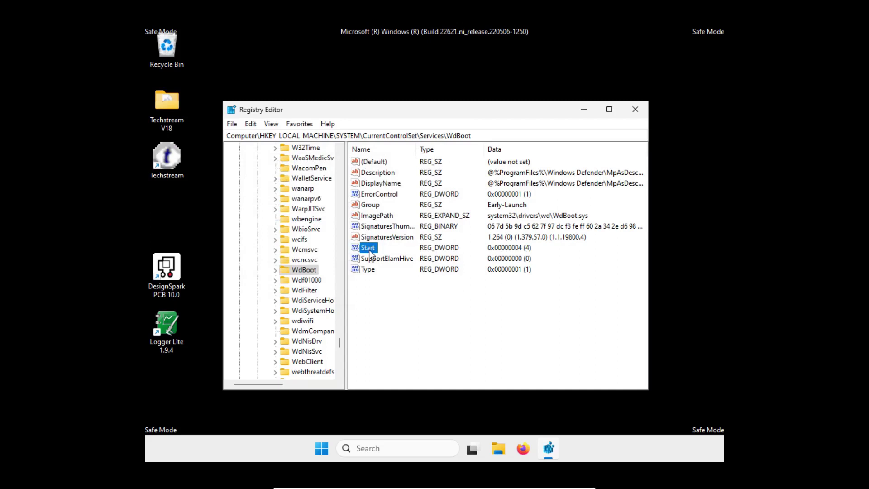
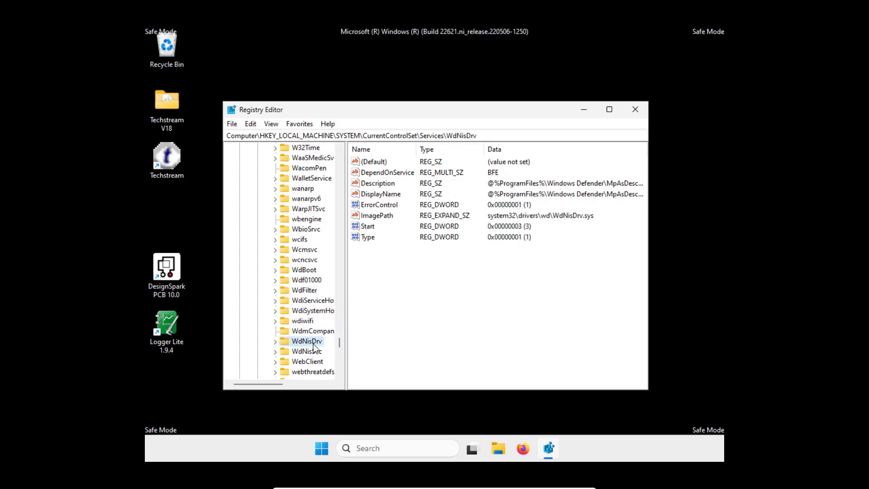
Open the WdNisDrv Start DWORD (currently 3) for editing via its right-click Modify command.
right_click(369, 228)
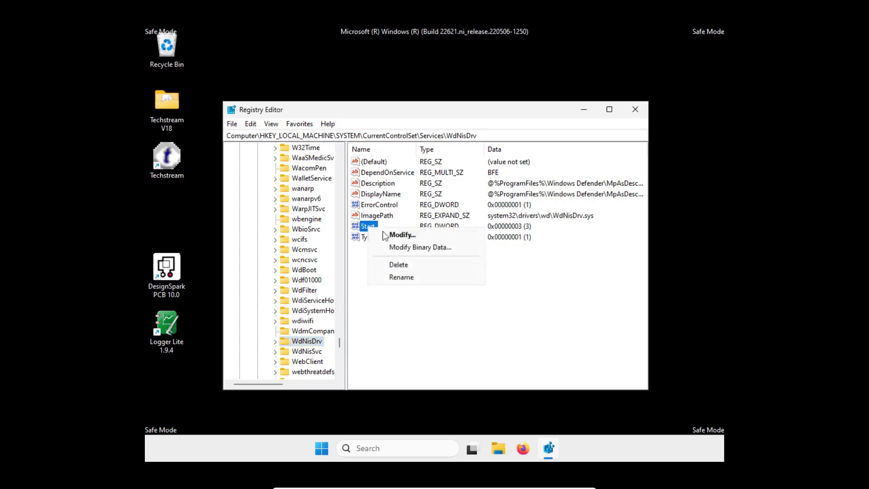
click(400, 234)
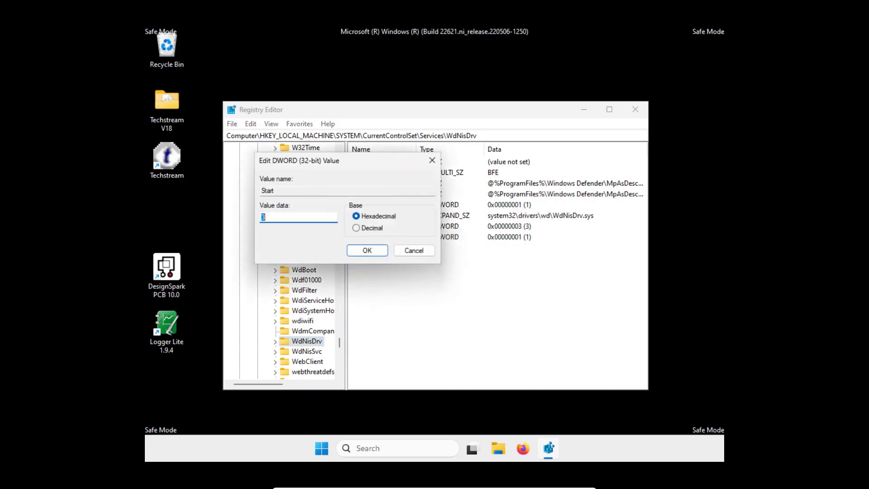
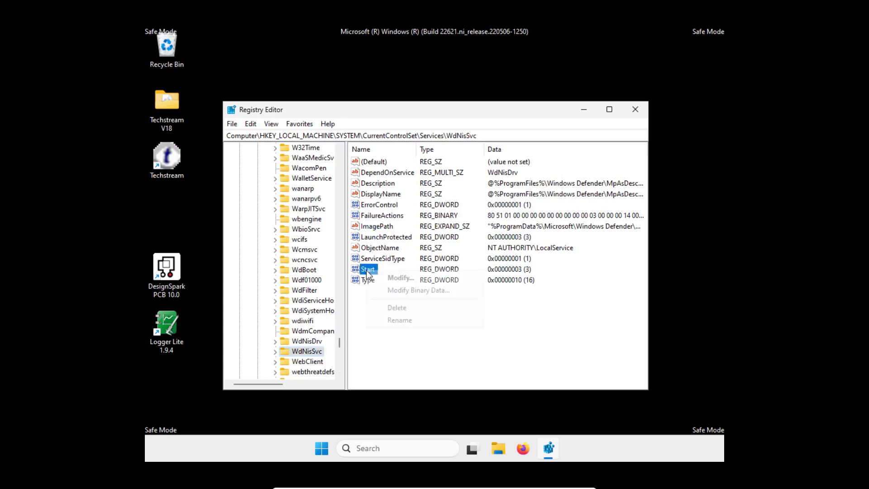
Change WdNisSvc's Start value from 3 to 4 to disable the service.
click(402, 275)
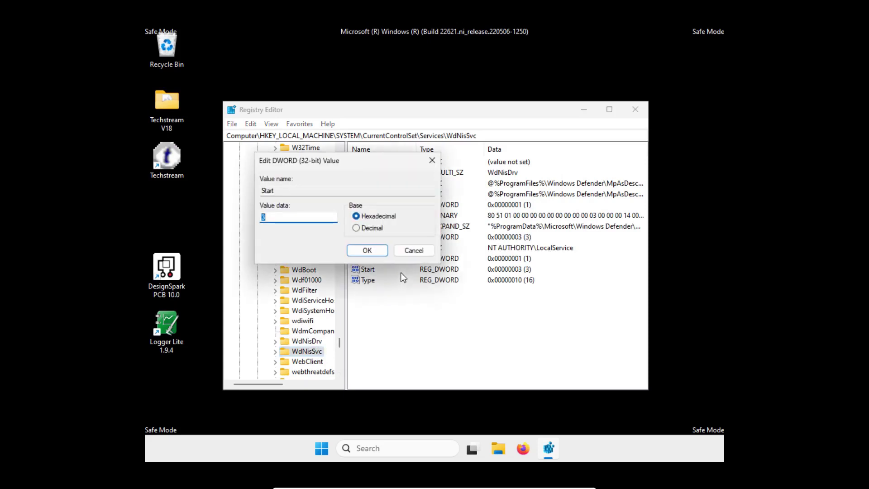
text(4)
click(375, 249)
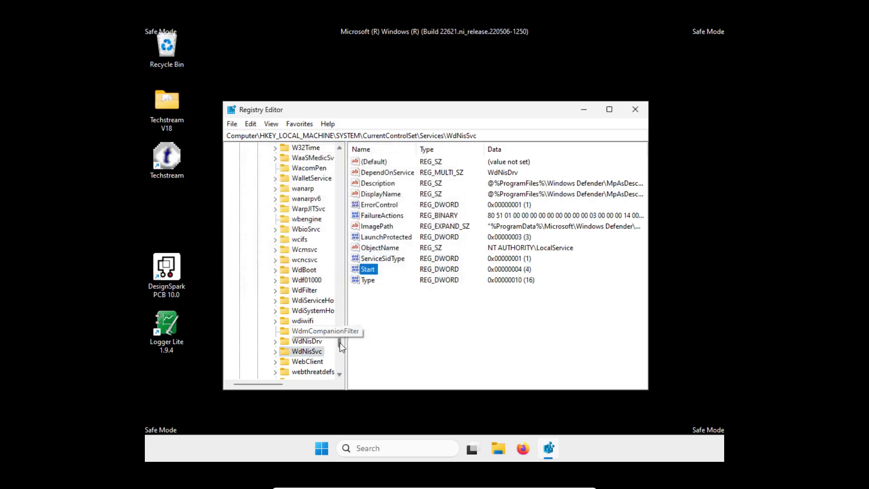
click(340, 374)
click(340, 373)
click(340, 374)
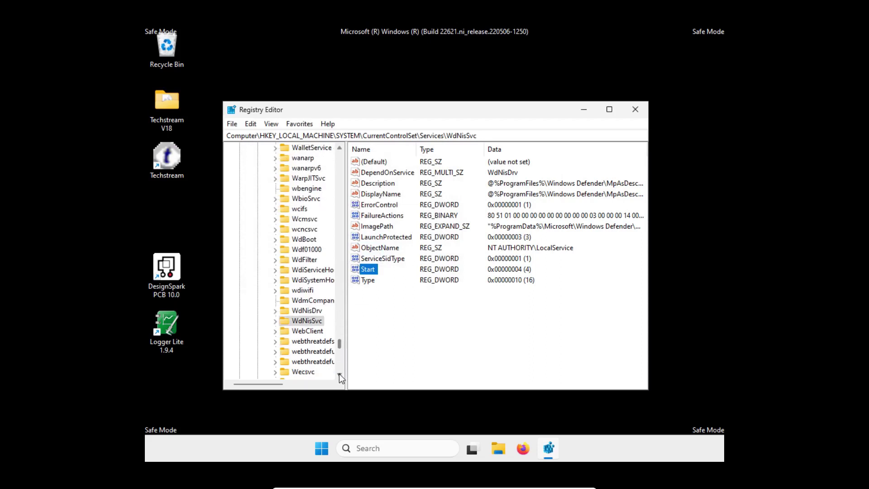
click(339, 374)
click(340, 373)
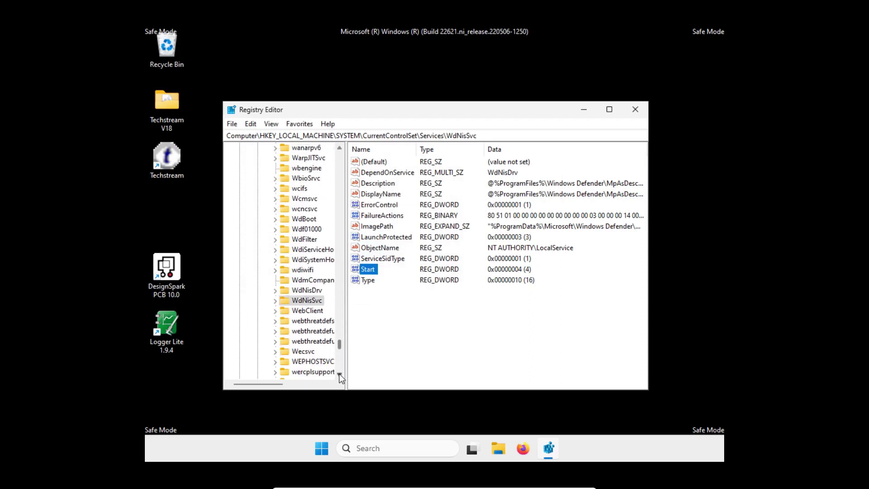
click(340, 373)
click(339, 373)
click(339, 373)
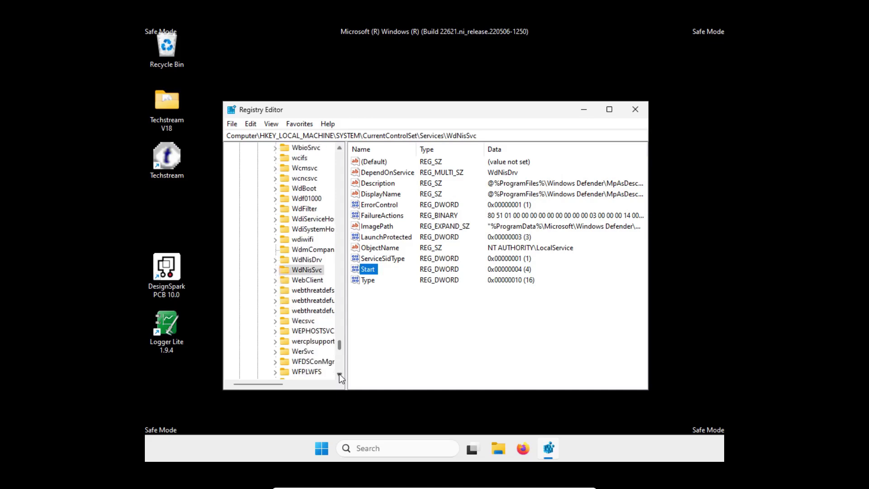
click(340, 374)
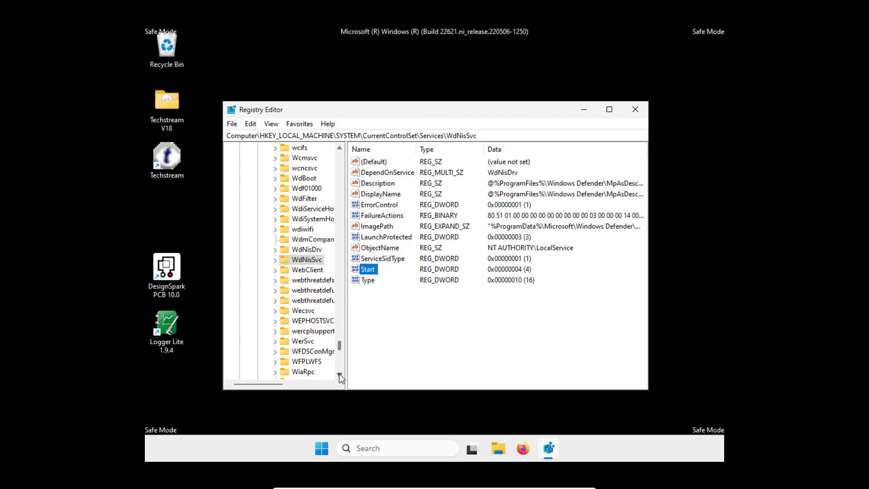
click(339, 374)
click(339, 374)
click(339, 374)
click(339, 374)
click(340, 374)
click(339, 374)
click(339, 373)
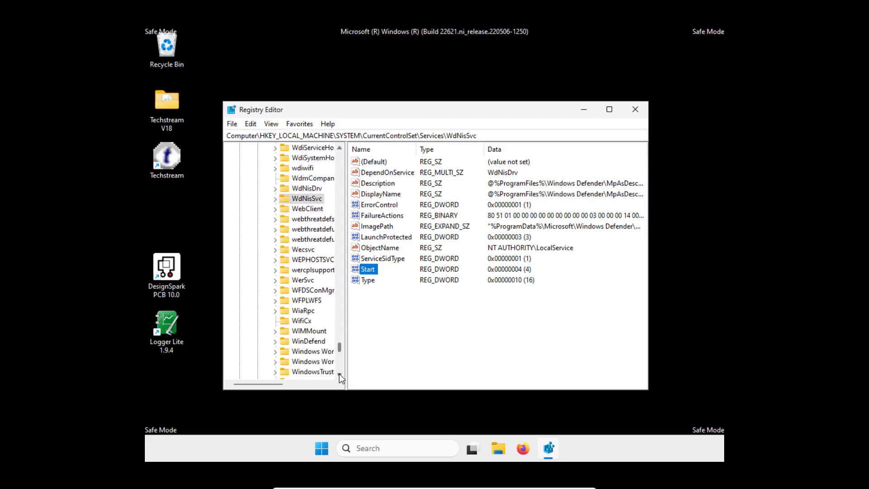
click(340, 373)
click(340, 374)
click(340, 373)
click(340, 373)
click(340, 373)
click(339, 373)
click(340, 374)
click(340, 374)
click(339, 374)
click(339, 374)
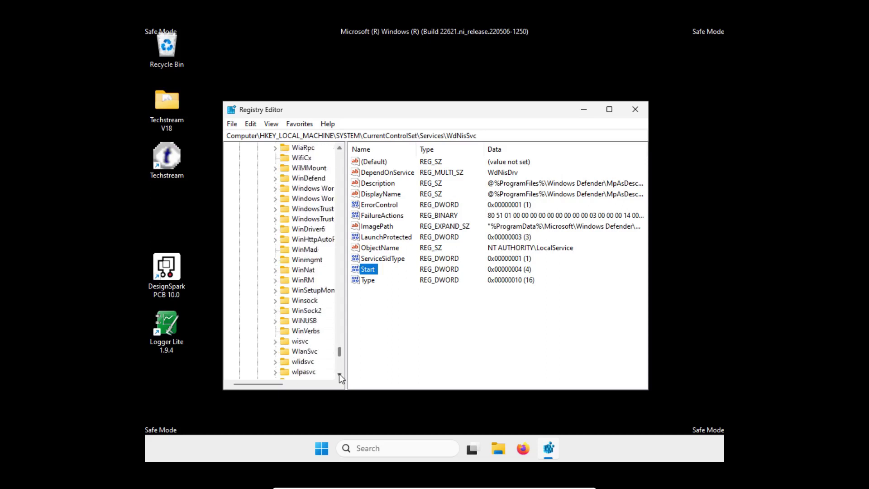
click(339, 373)
click(339, 374)
click(340, 374)
click(339, 374)
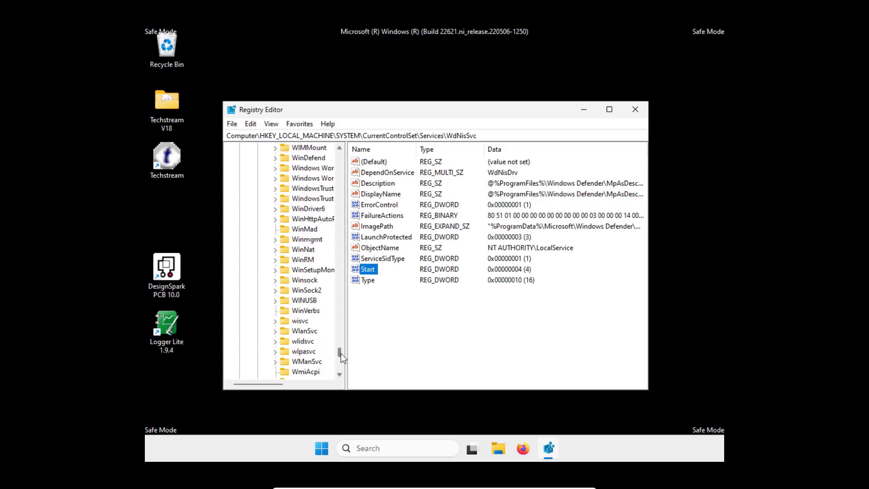
drag(341, 352, 339, 322)
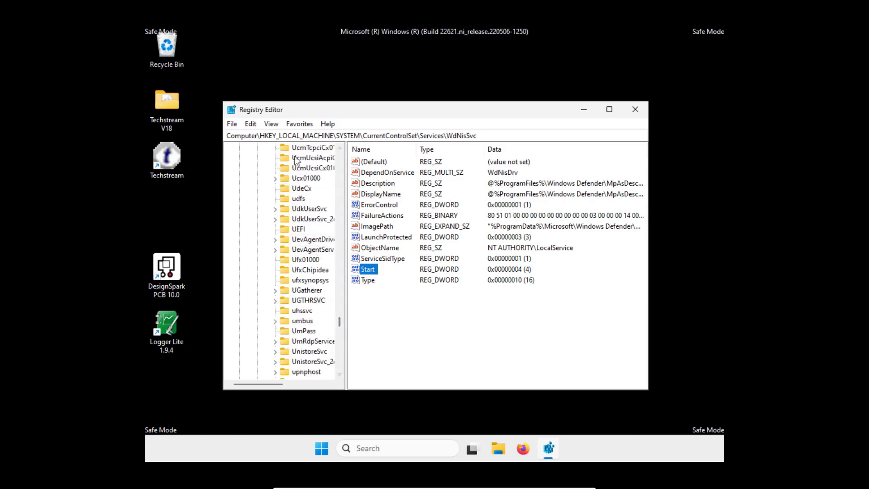
click(251, 124)
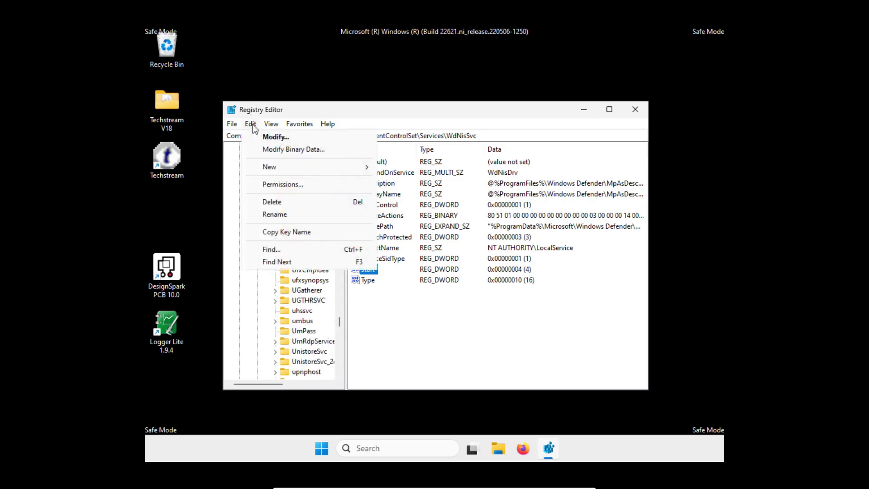
click(276, 249)
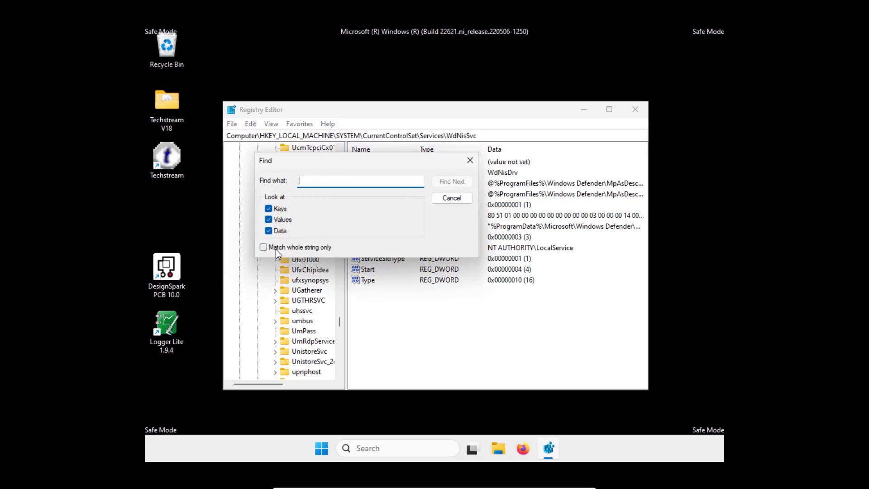
text(WdDefend)
click(456, 184)
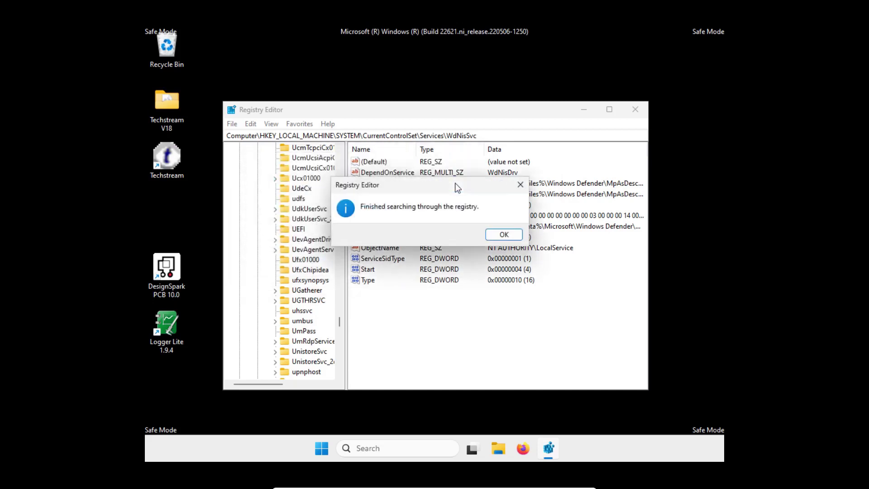
click(508, 236)
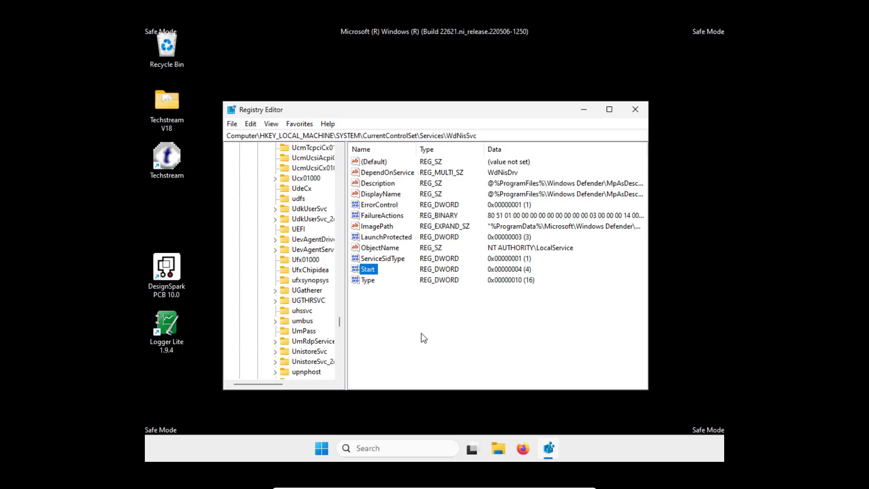
click(635, 109)
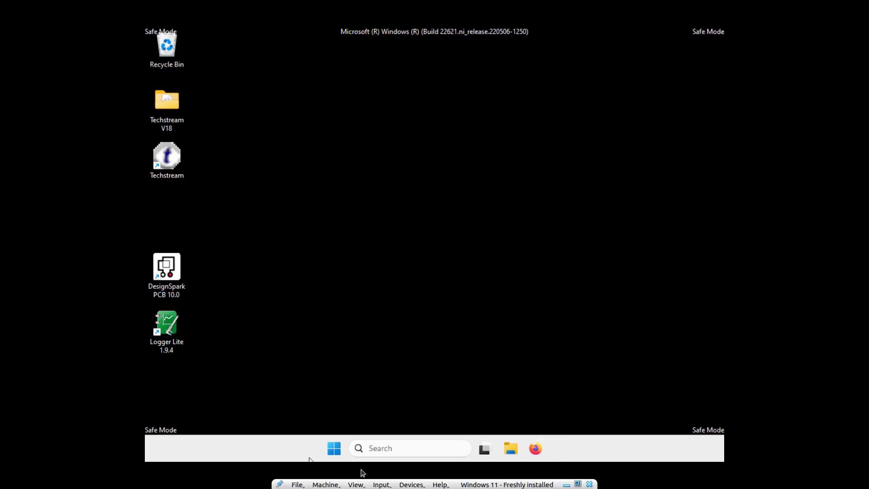
Use msconfig to uncheck Safe boot on System Configuration's Boot tab and apply.
click(386, 453)
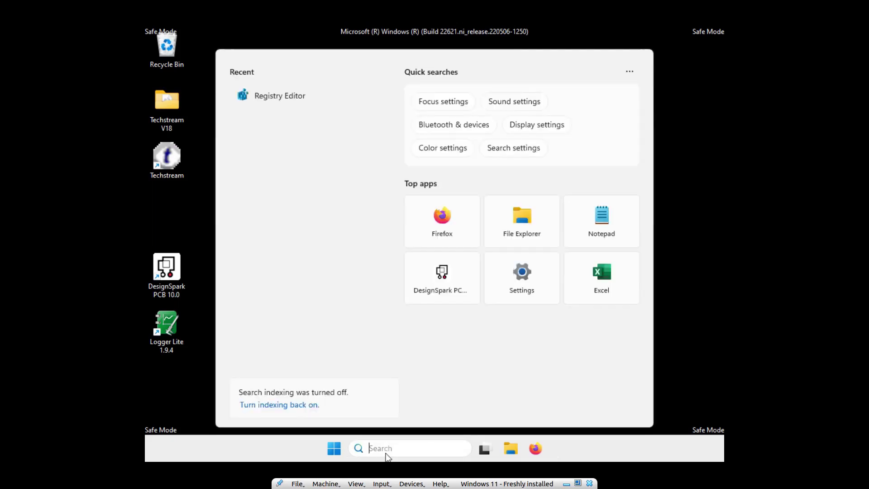
text(ms)
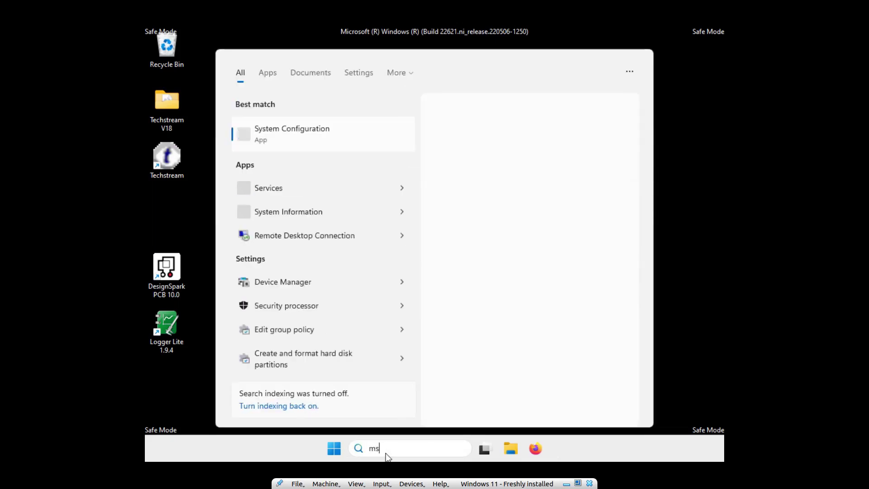
text(config)
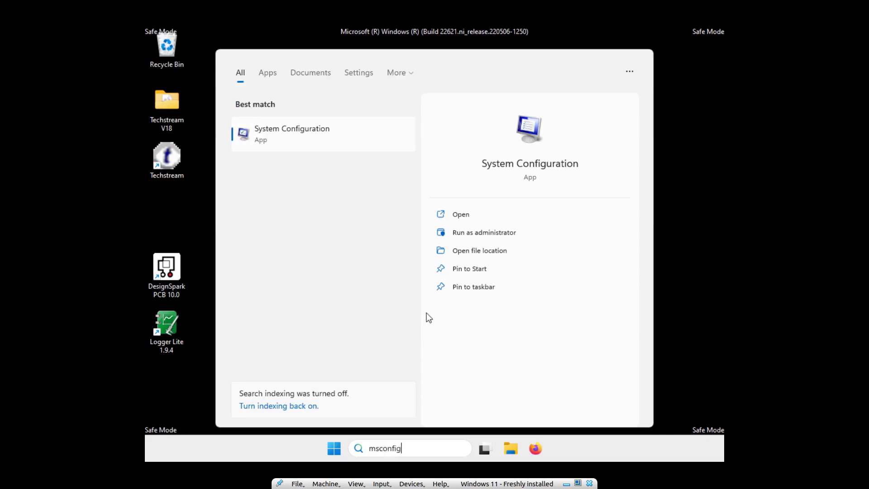
click(488, 232)
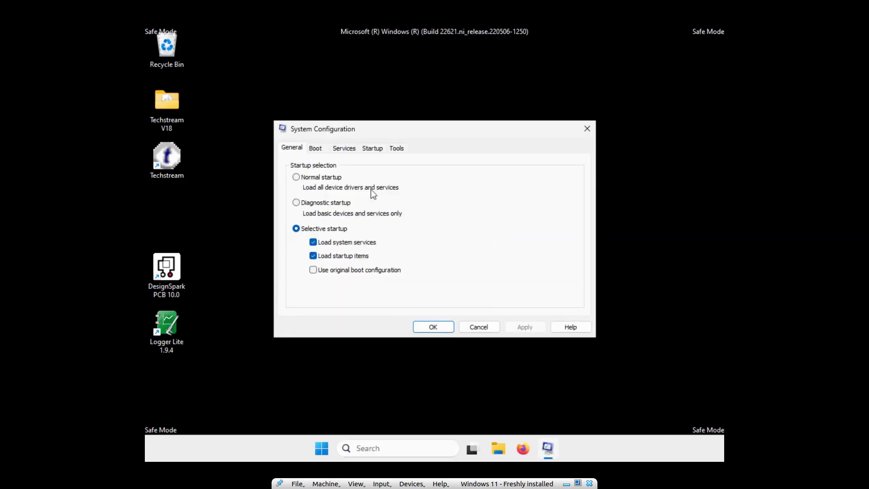
click(314, 148)
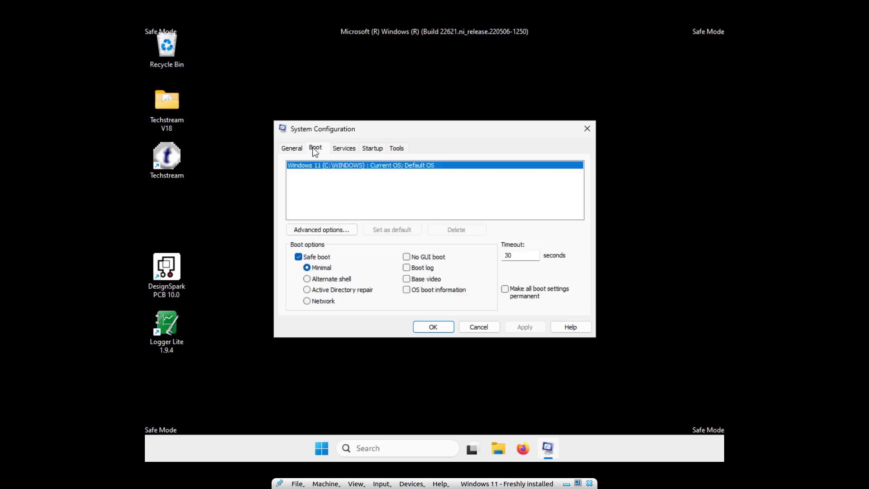
click(298, 257)
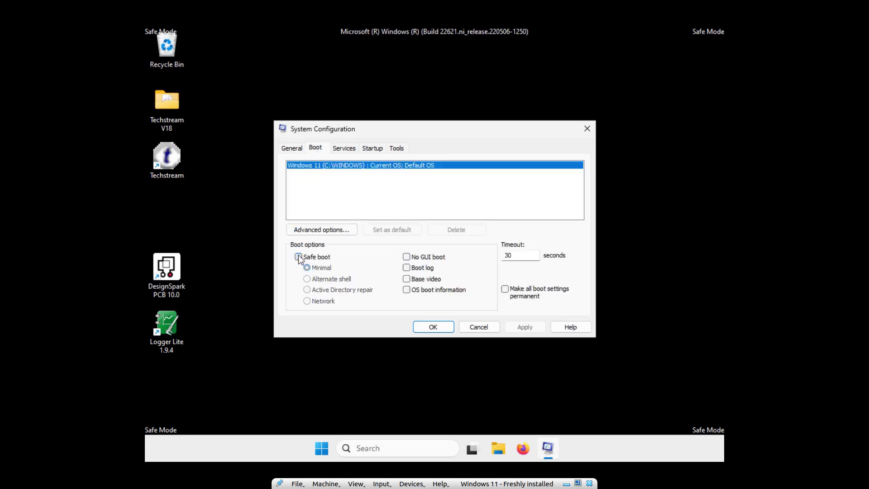
click(427, 326)
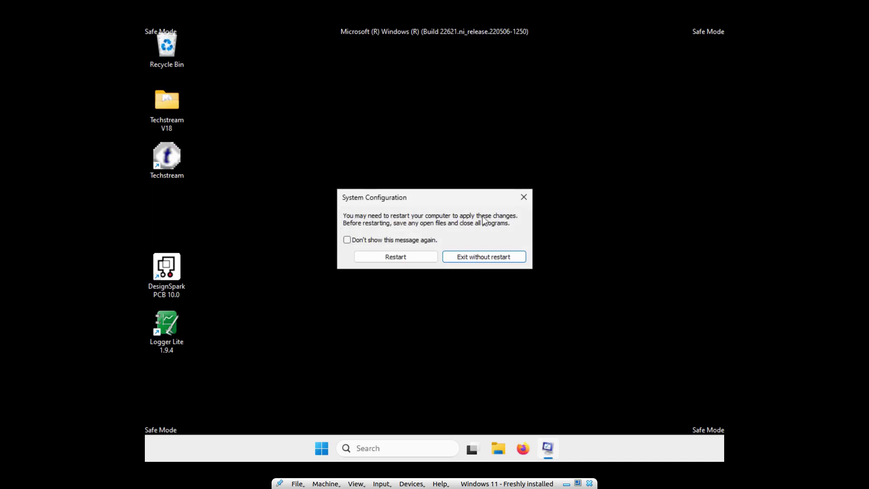
Restart into normal mode and sign in with the account password.
click(395, 256)
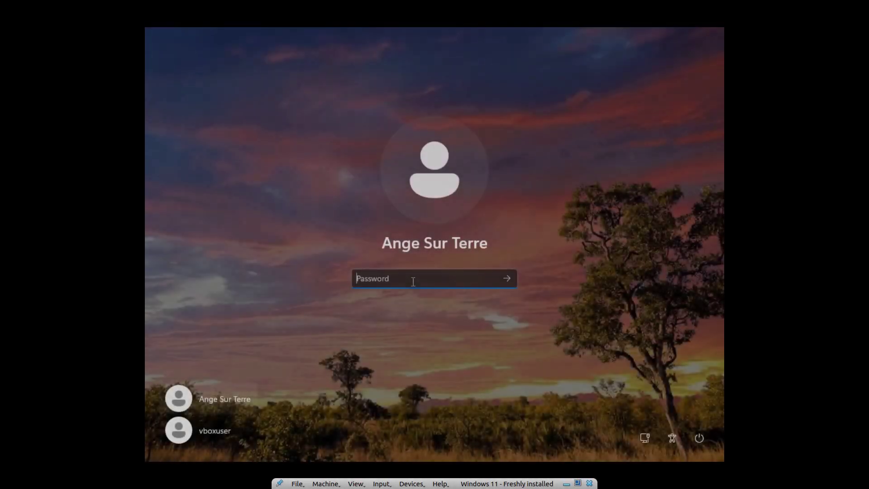
text(a********)
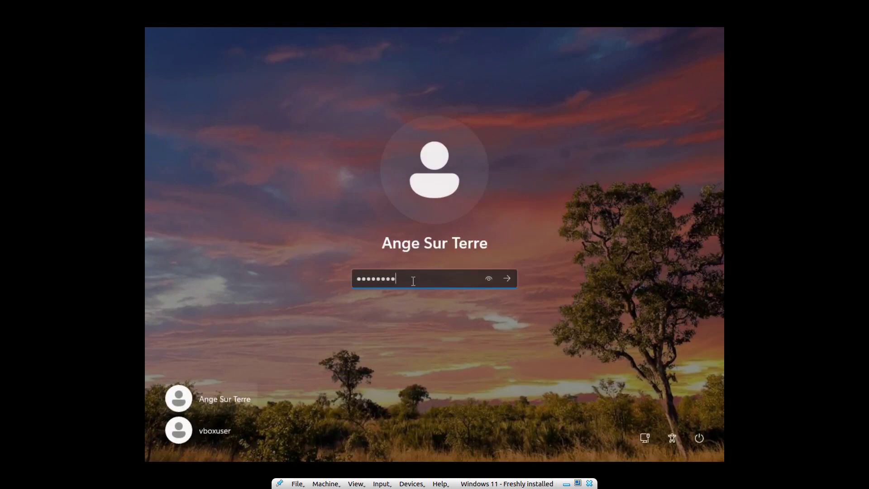
key(Return)
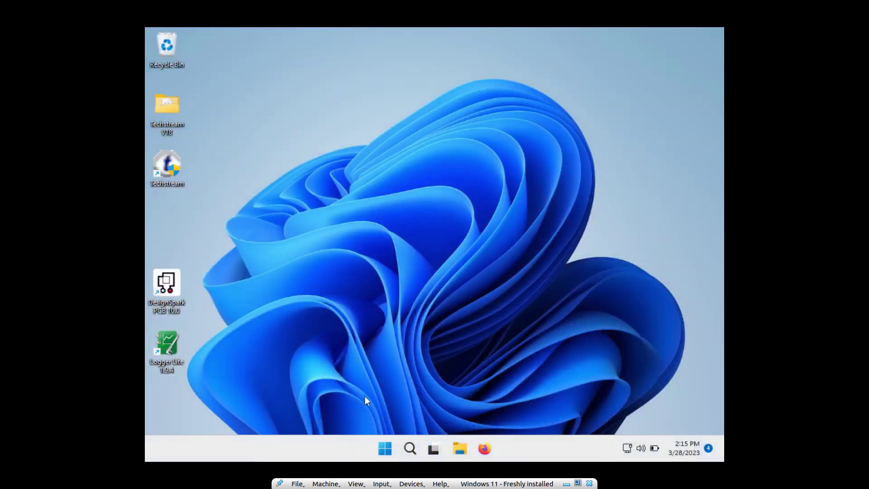
Search for taskschd and run Task Scheduler as administrator.
click(407, 449)
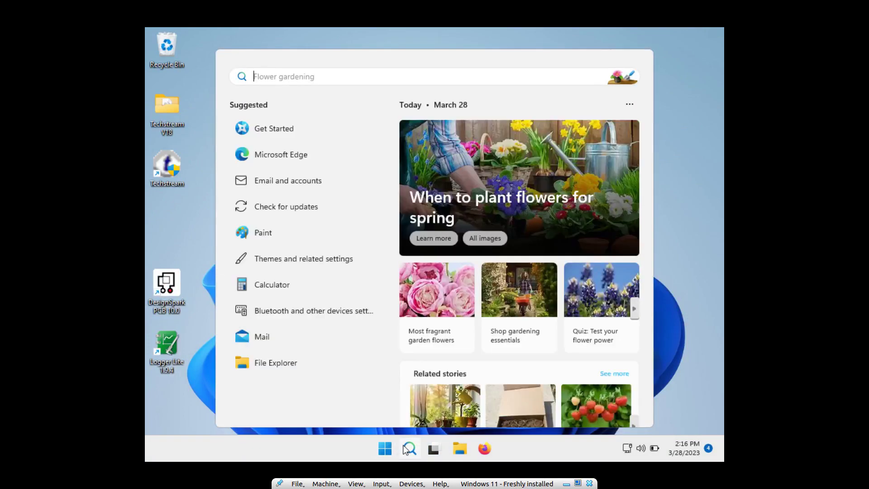
text(t)
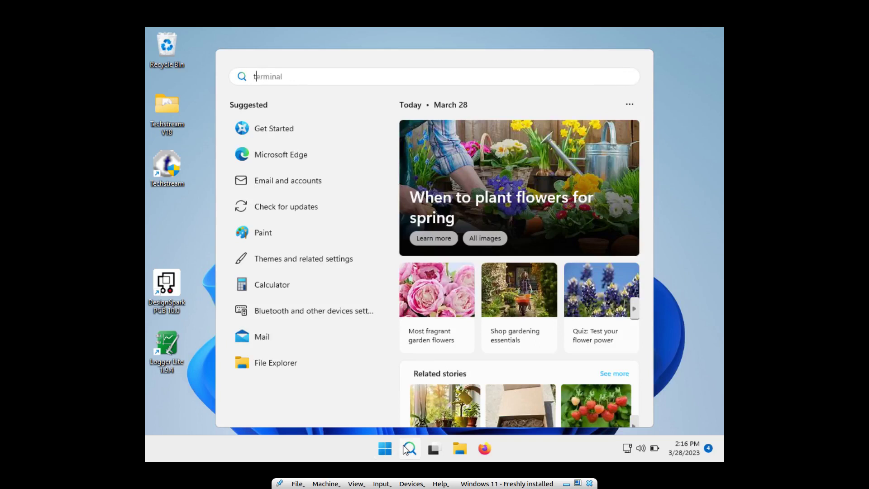
text(asksc)
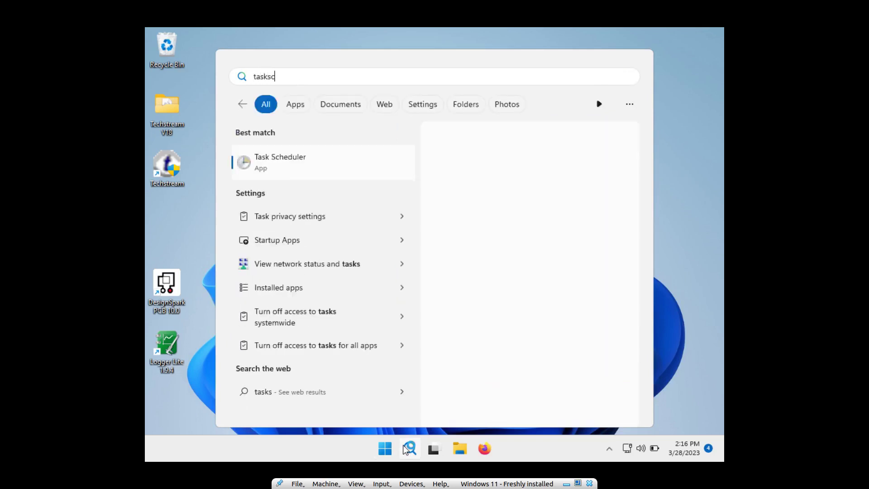
text(hd)
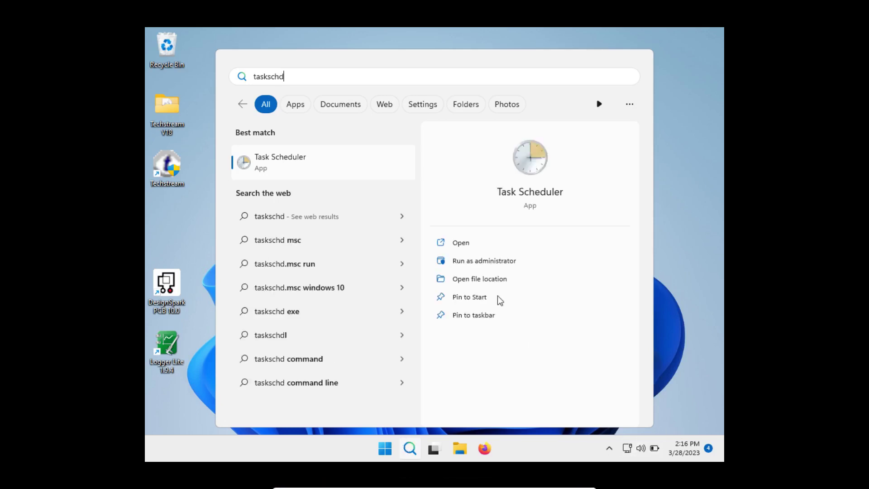
click(479, 260)
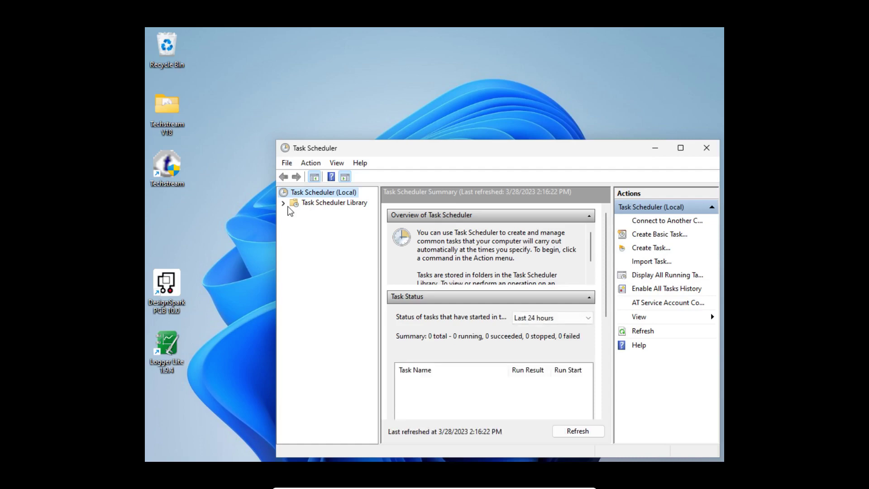
Expand Task Scheduler Library > Microsoft > Windows and select the Windows Defender folder.
click(283, 204)
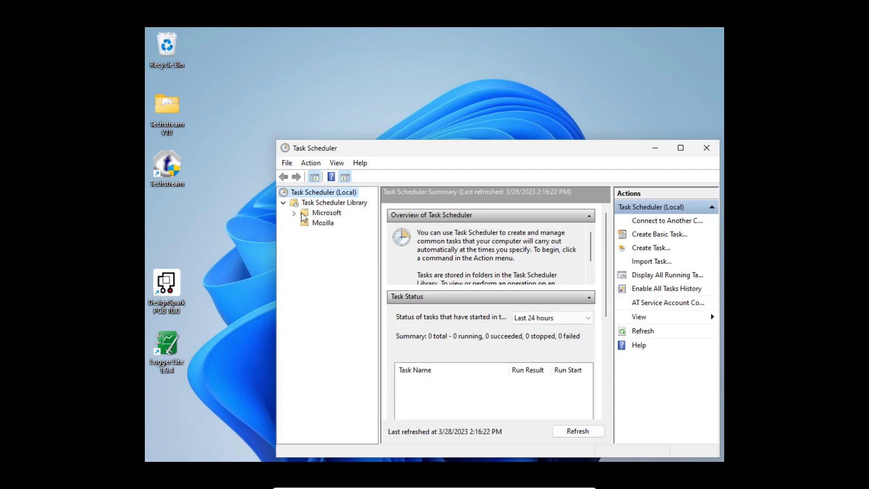
click(305, 213)
click(295, 213)
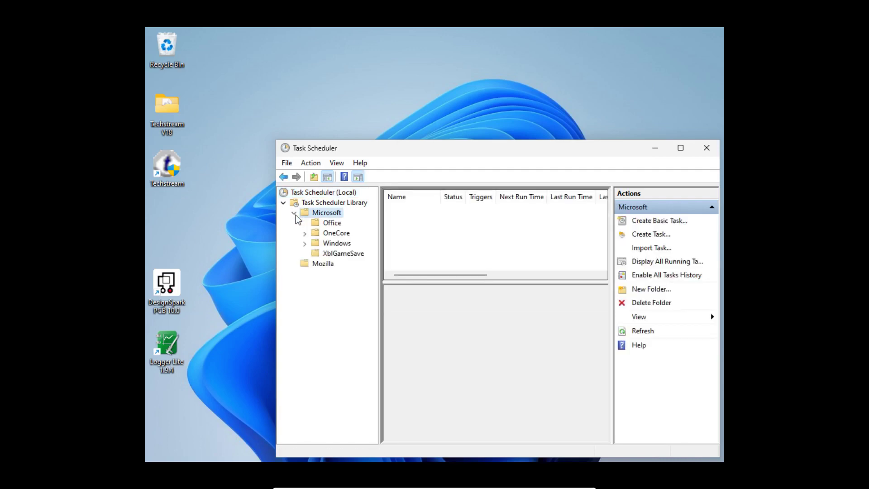
click(305, 244)
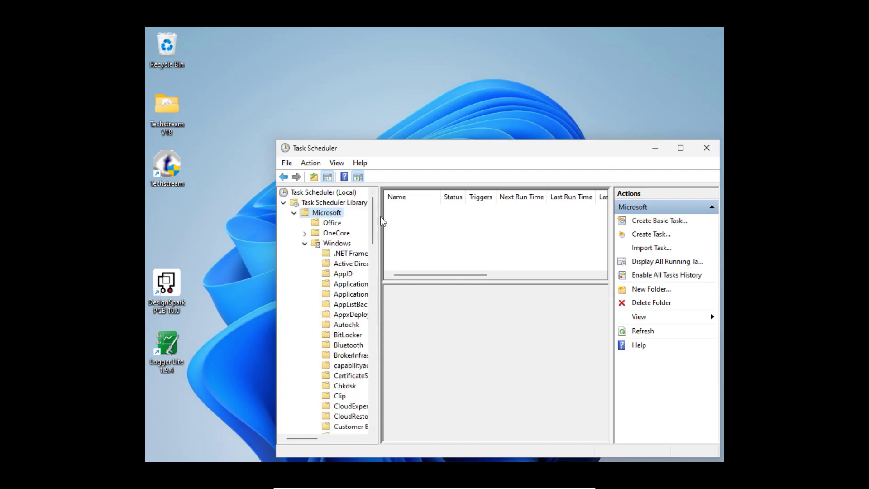
drag(375, 220, 382, 384)
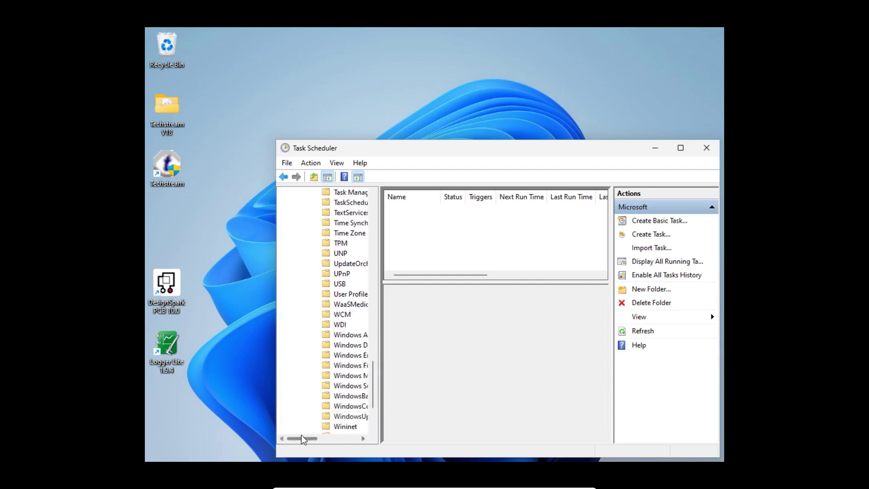
drag(301, 438, 314, 440)
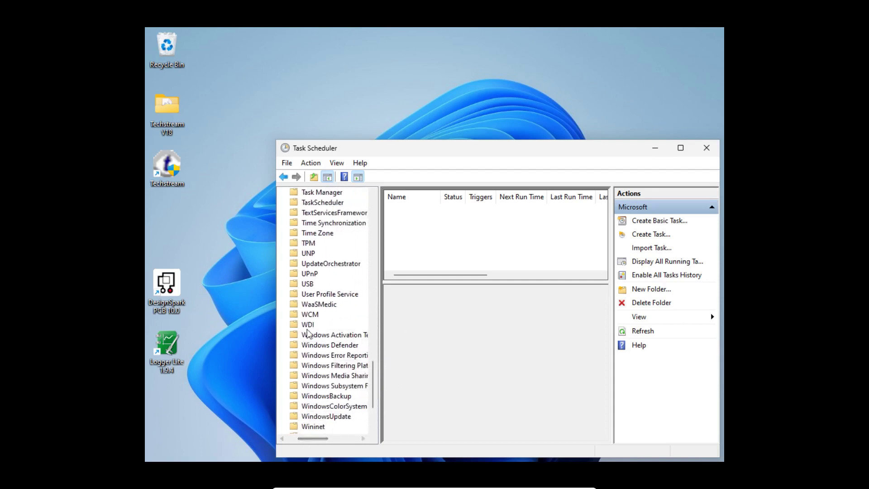
click(295, 347)
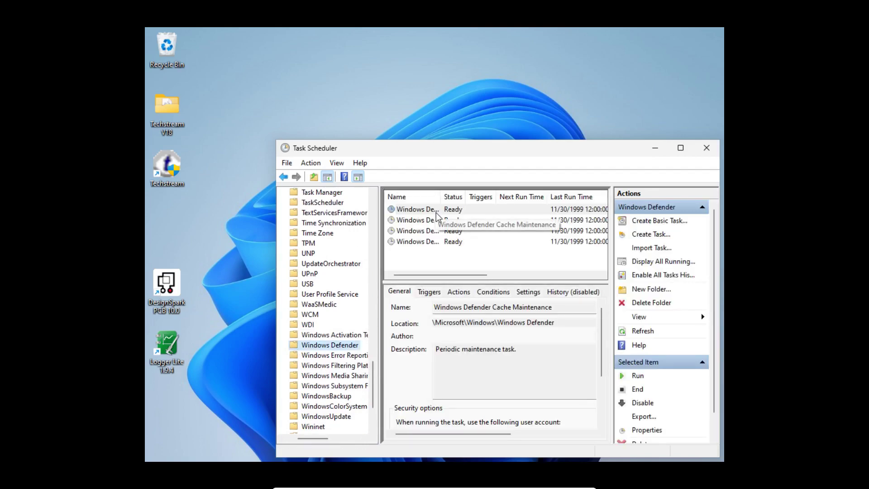
Disable all four Windows Defender tasks at once, then close Task Scheduler.
click(409, 210)
shift+click(420, 242)
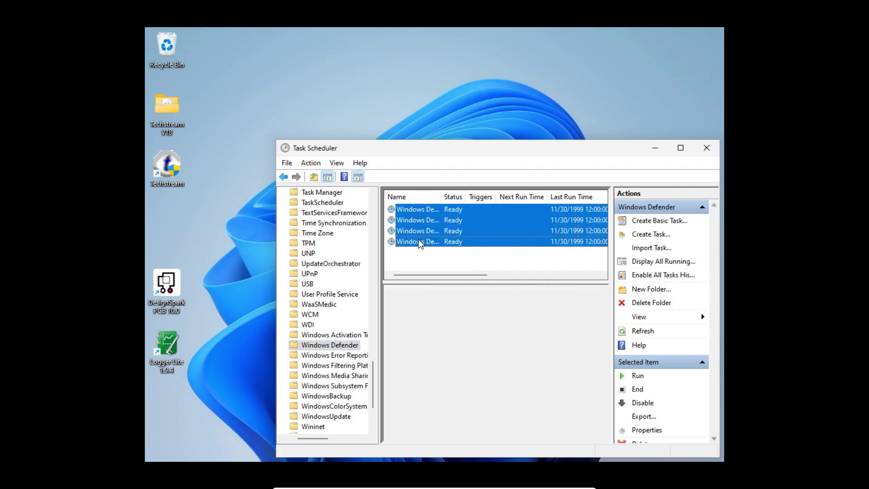
right_click(420, 243)
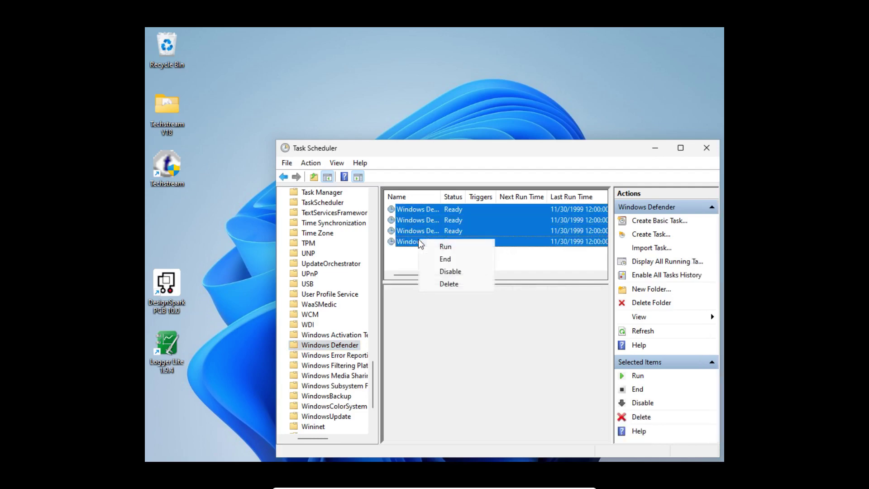
click(458, 273)
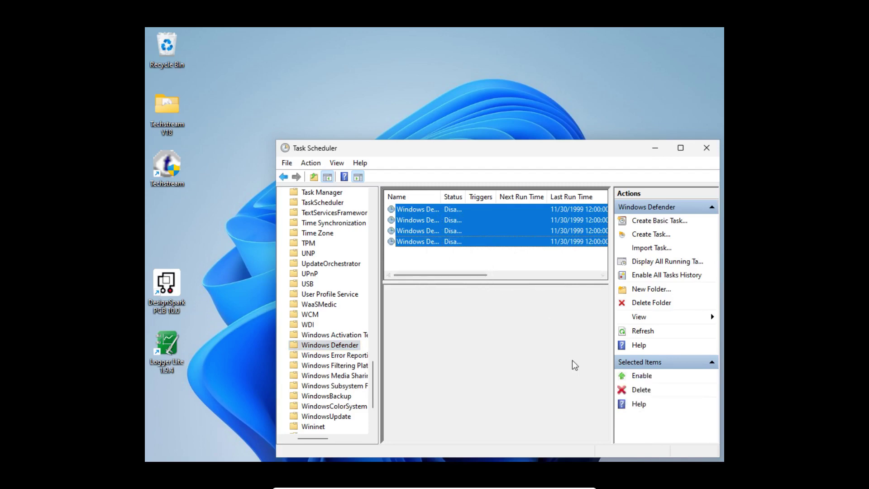
click(708, 149)
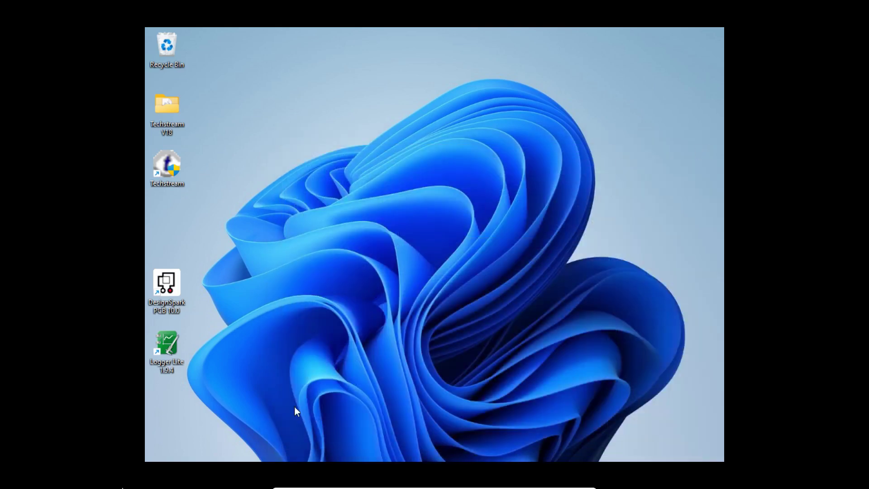
Restart Windows from the Start menu and sign back in with the account password.
mouse_move(167, 461)
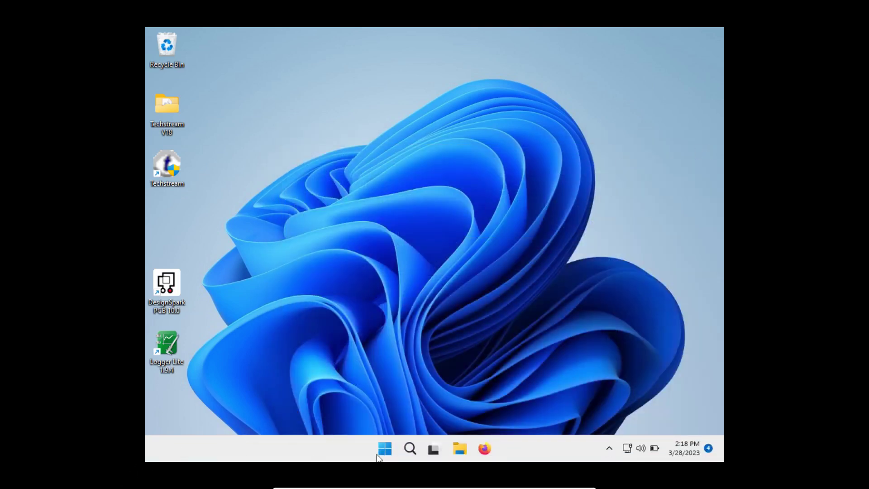
click(386, 450)
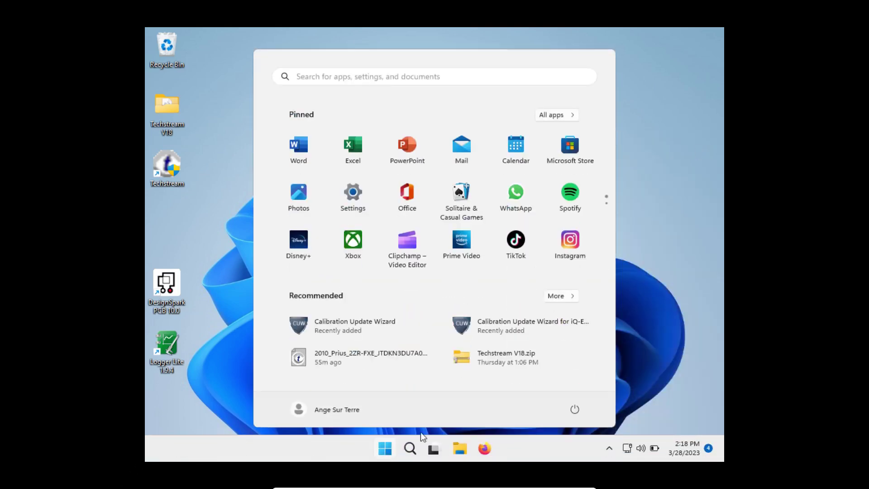
click(575, 409)
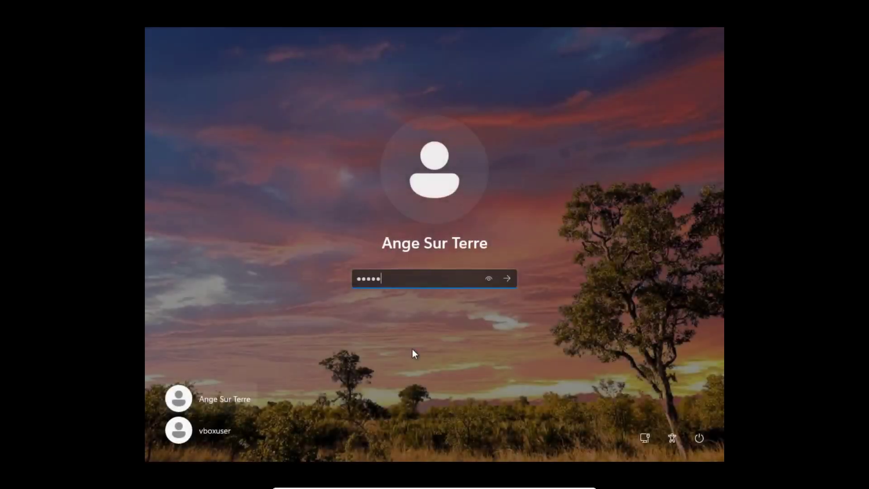
text(***)
key(Return)
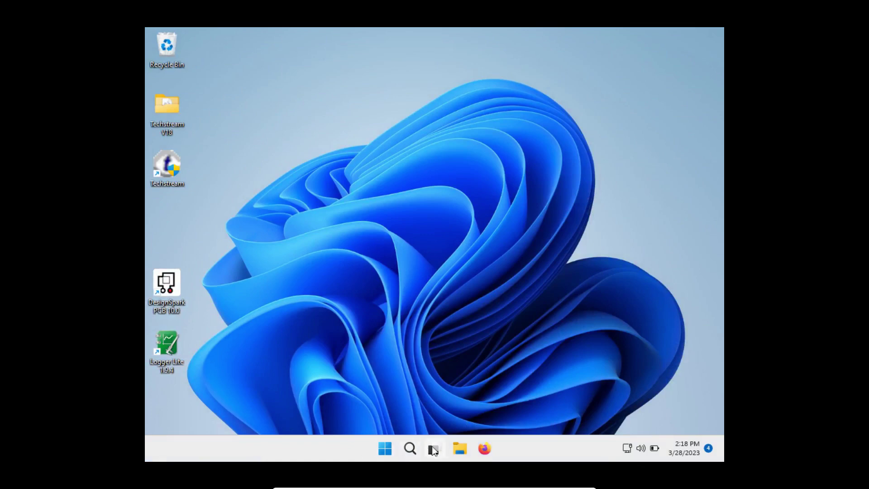
click(409, 450)
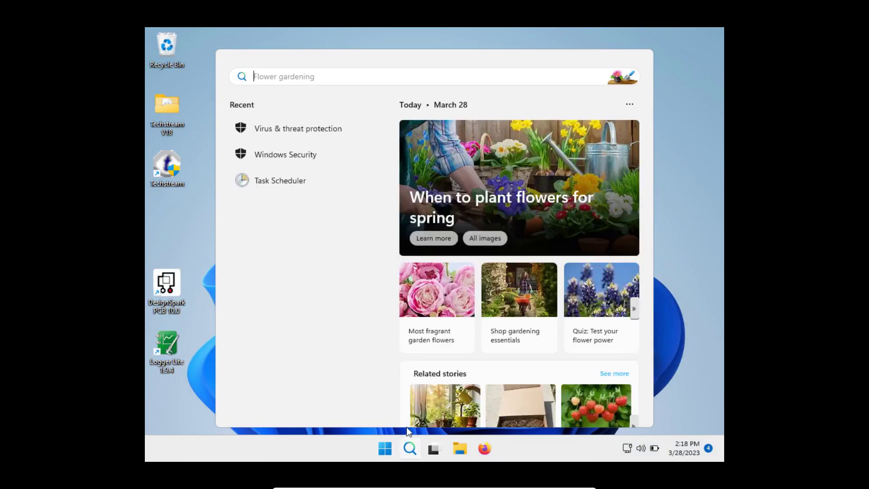
text(virus)
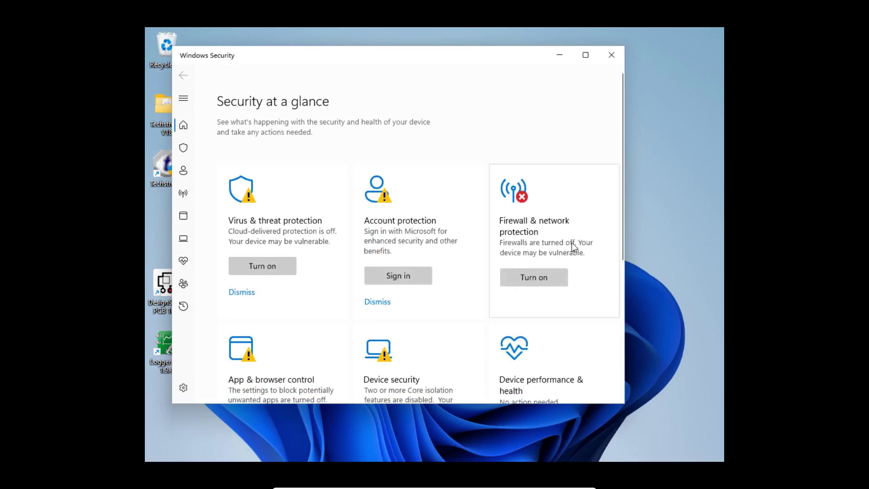
scroll(573, 248, down, 5)
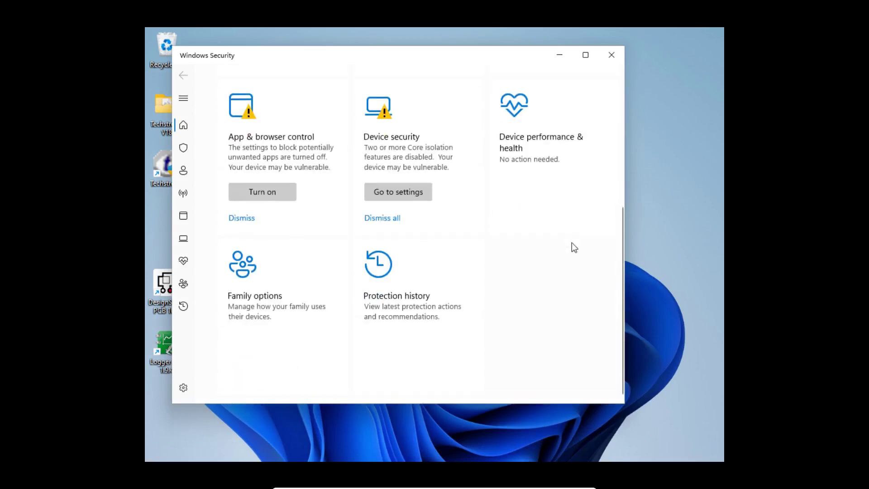
scroll(572, 242, up, 5)
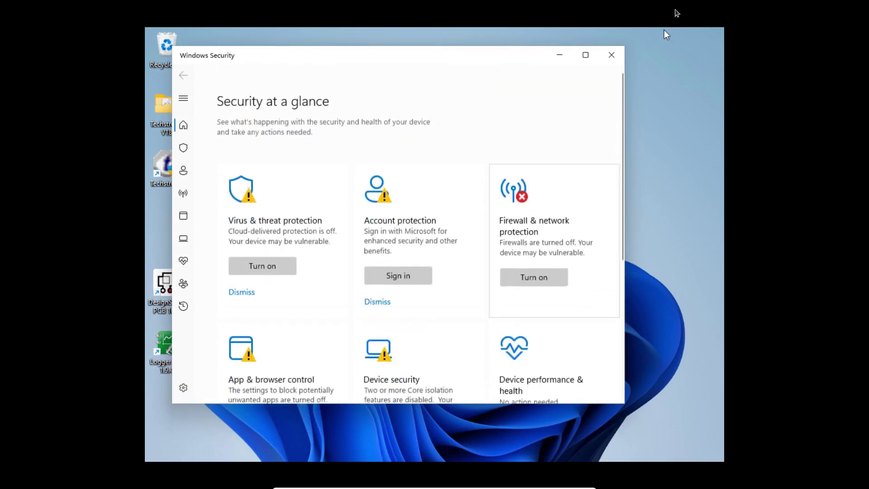
click(612, 55)
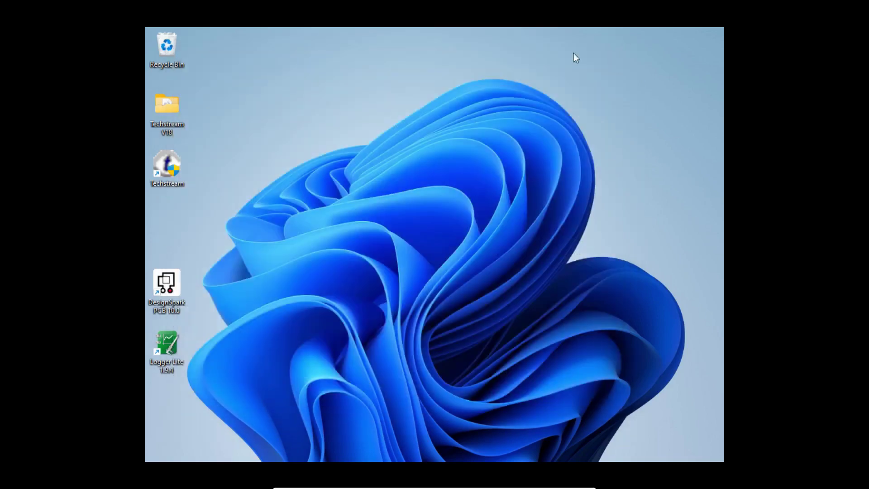